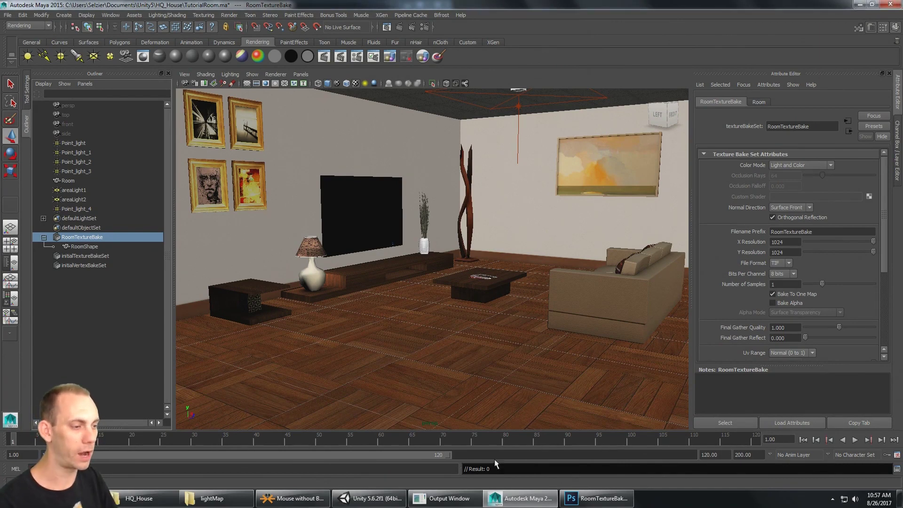
Step: Compare the room scene in Unity and Maya with the baked RoomTextureBake image in Photoshop
click(369, 498)
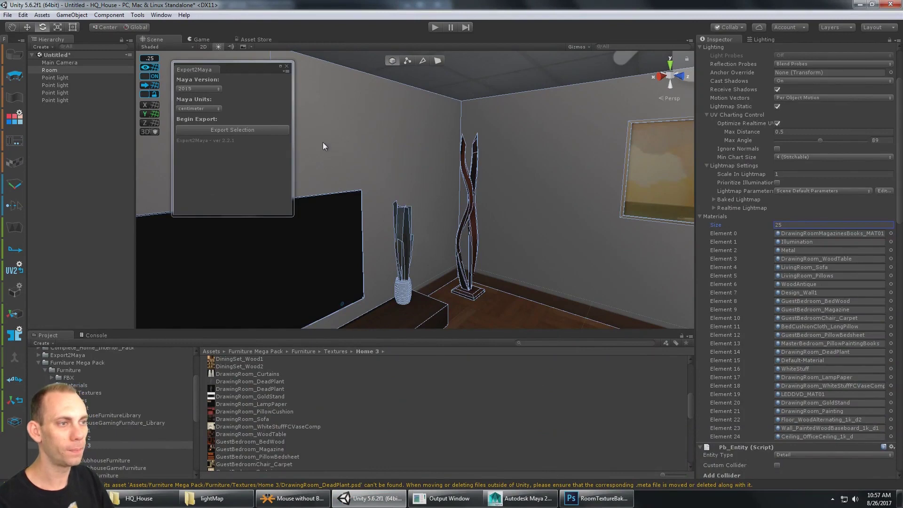
key(f)
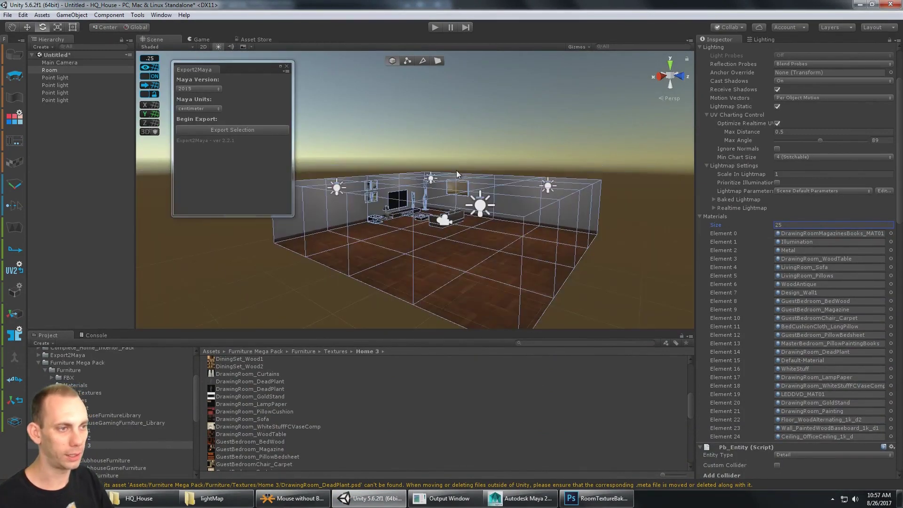
click(520, 498)
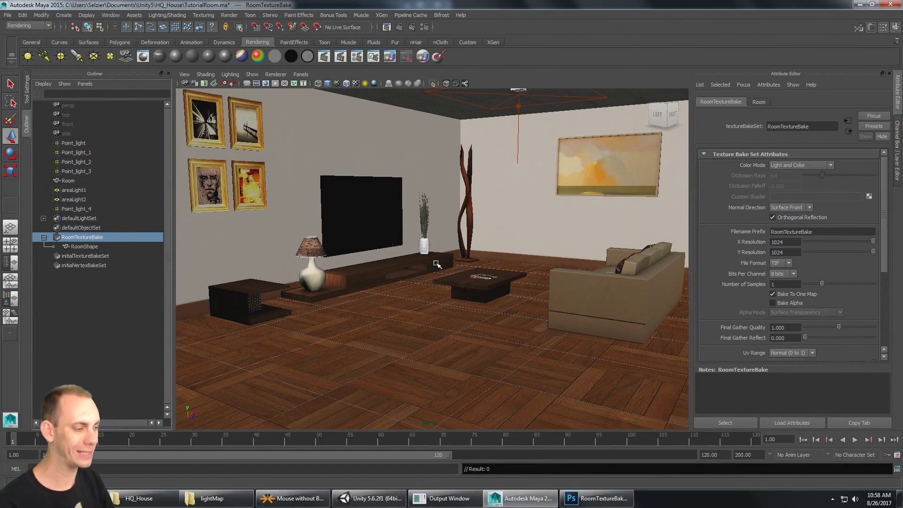
click(596, 498)
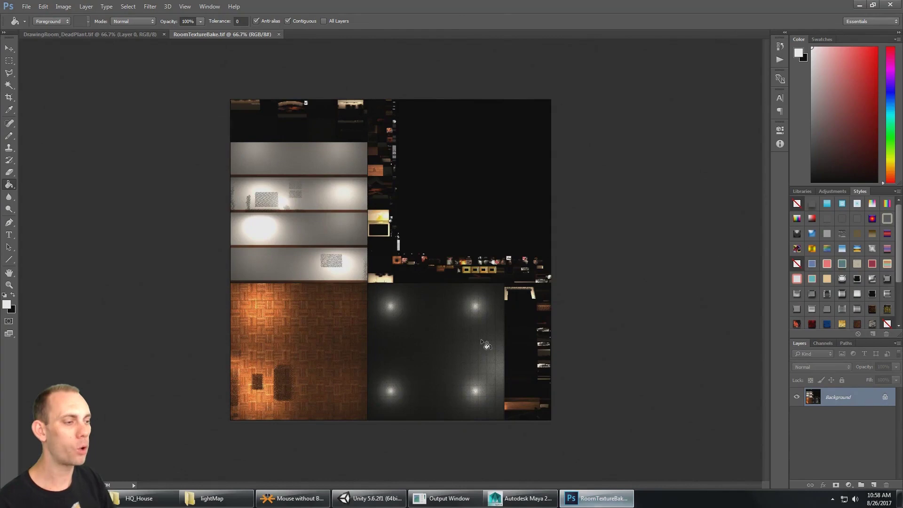
click(391, 498)
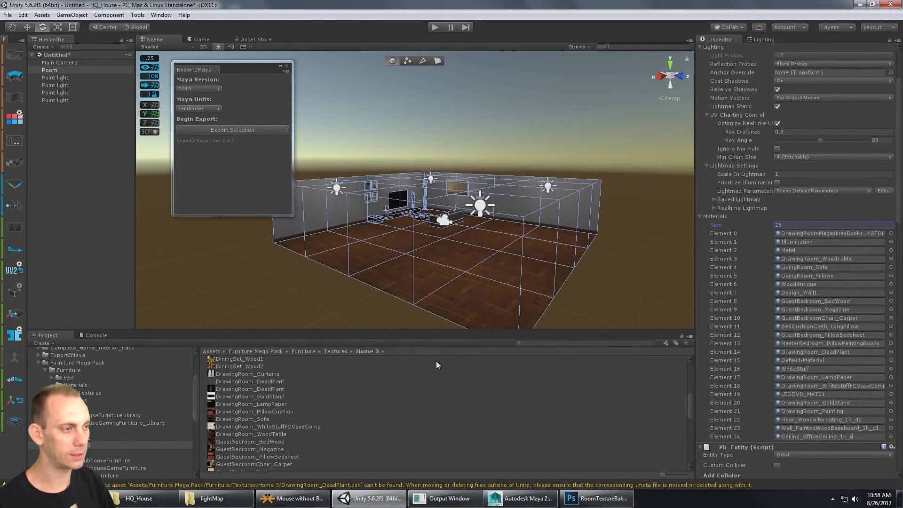
Step: Return to Maya and enable Global Illumination, Final Gathering and Ambient Occlusion in the mental ray render settings
click(520, 498)
alt+drag(489, 167, 444, 246)
alt+middle_drag(443, 246, 536, 268)
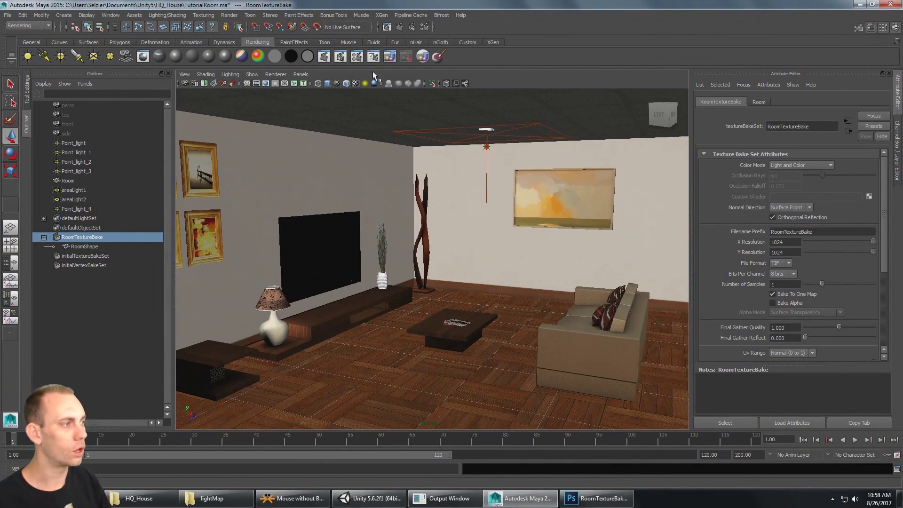
click(424, 26)
mouse_move(566, 111)
mouse_down()
mouse_move(451, 117)
mouse_move(571, 115)
mouse_up()
scroll(543, 202, up, 3)
click(519, 157)
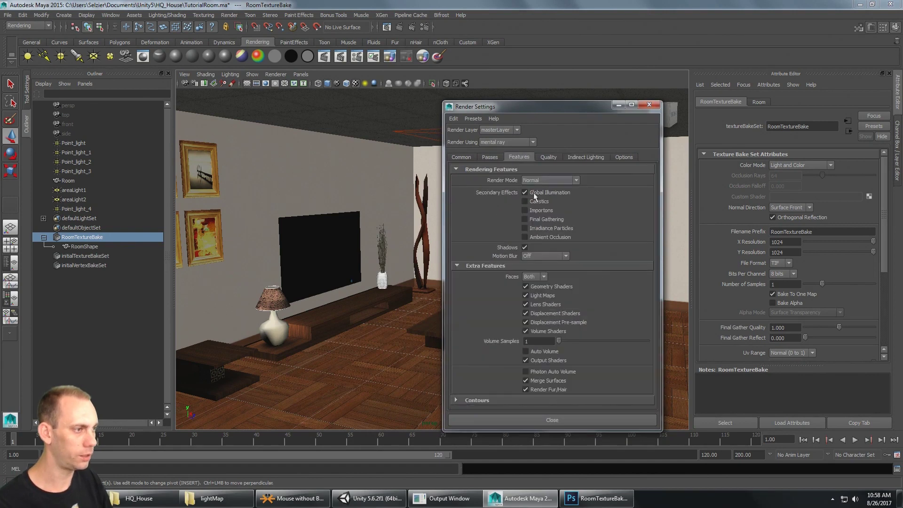
click(588, 156)
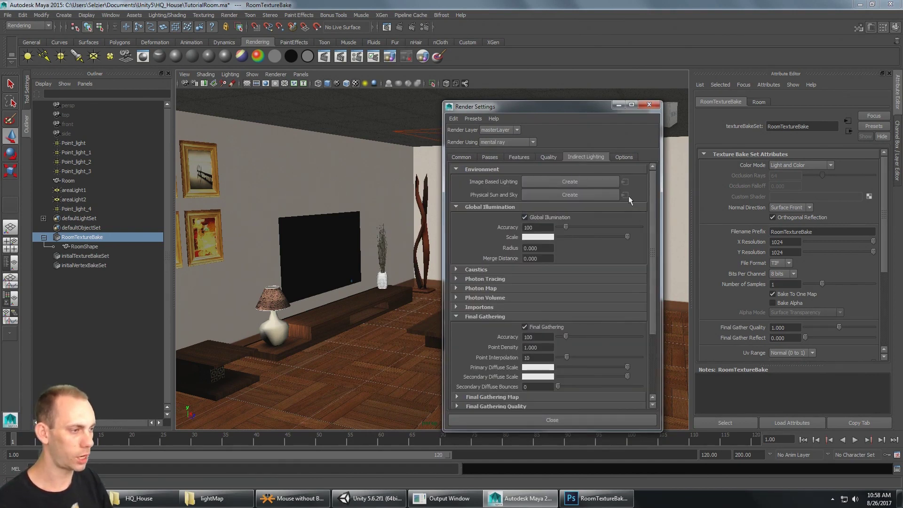
Step: Set the accuracy of both Global Illumination and Final Gathering to 500
scroll(578, 294, down, 2)
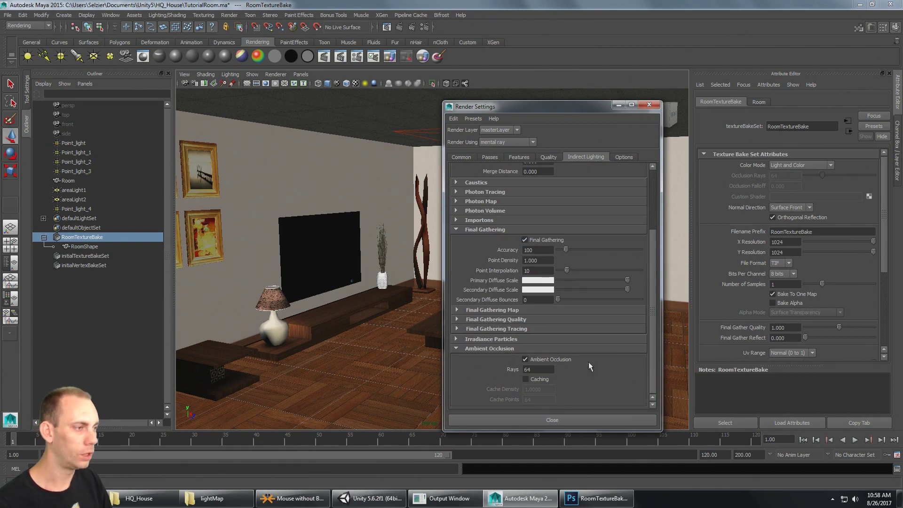
scroll(585, 377, up, 2)
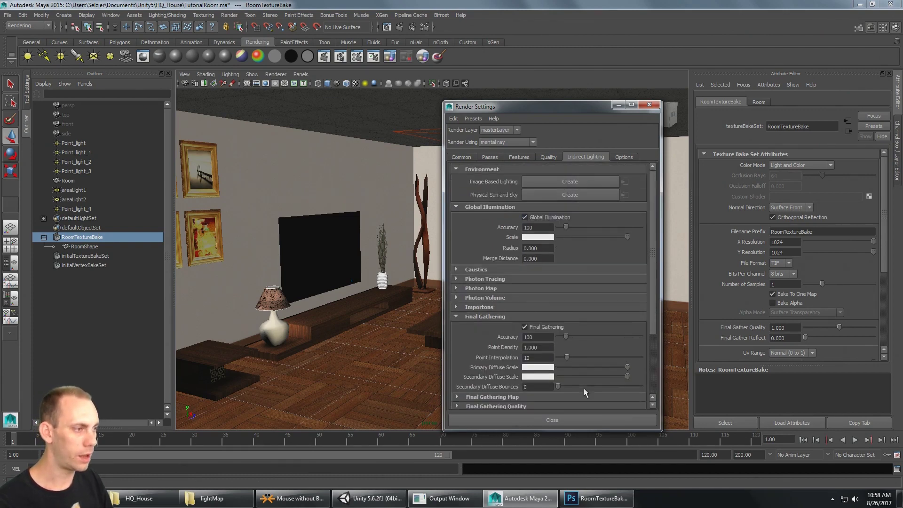
double_click(541, 228)
text(5)
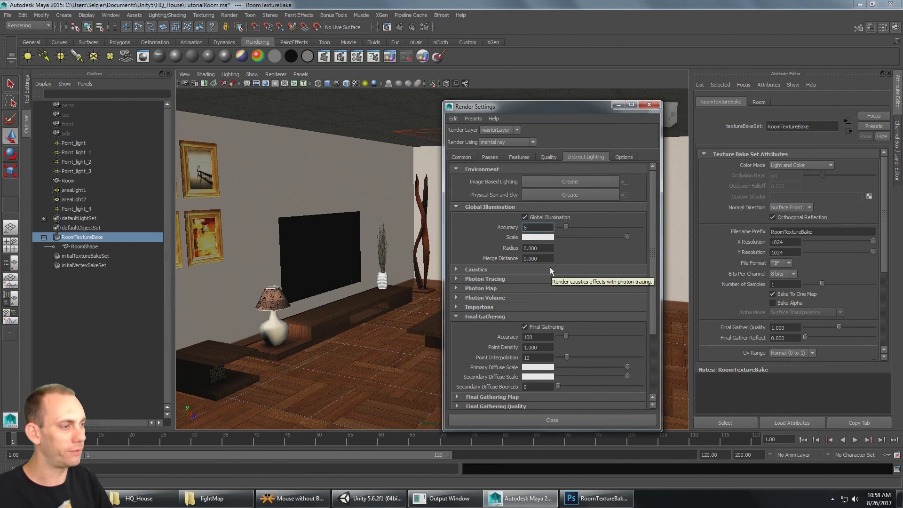
key(Tab)
click(543, 337)
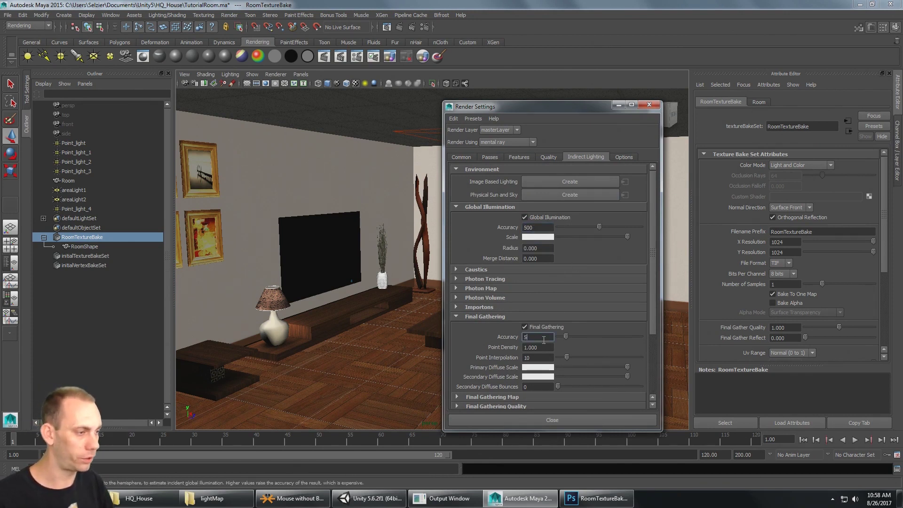
text(500)
key(Tab)
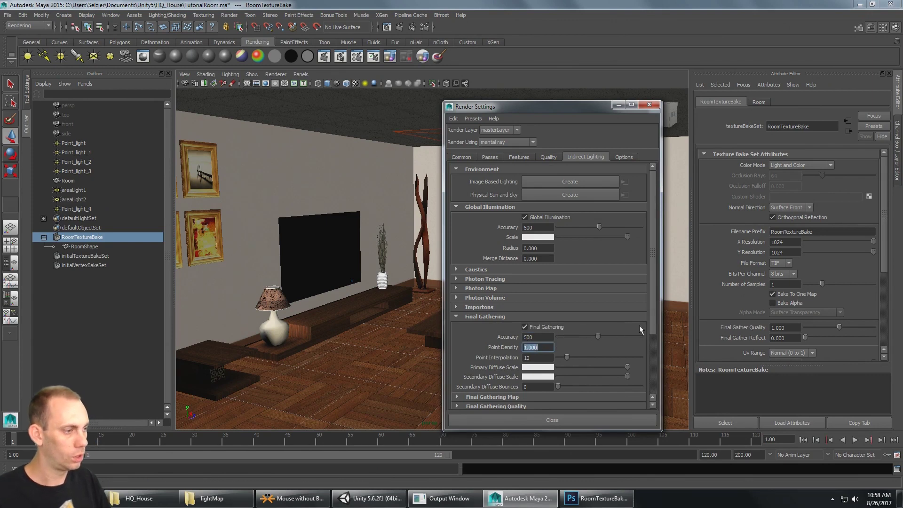
Step: Set the number of Ambient Occlusion rays to 256
scroll(654, 339, down, 2)
scroll(655, 348, down, 3)
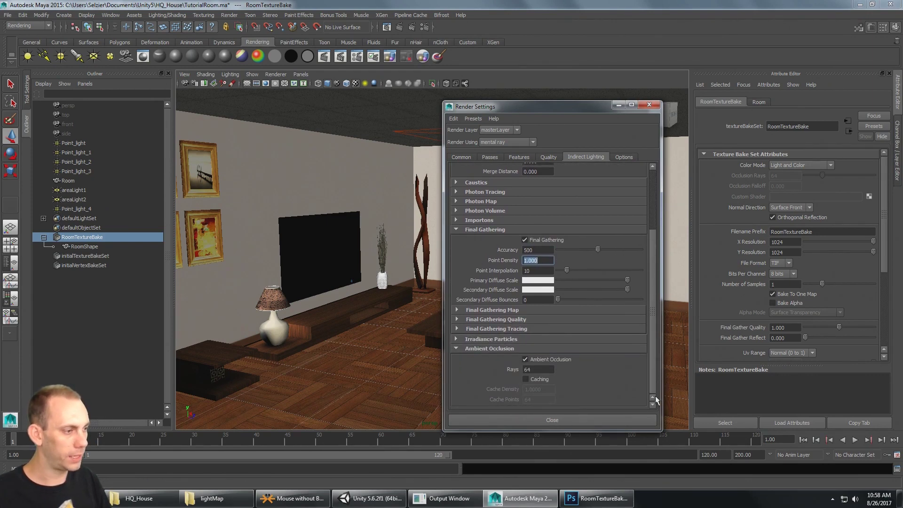
double_click(523, 369)
text(256)
key(Return)
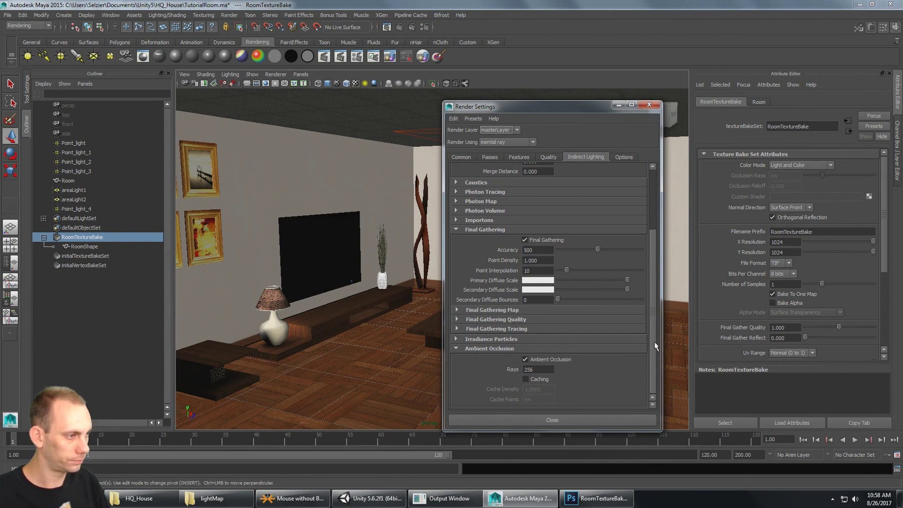
Step: Set the Unified Sampling quality to 2 in the render settings
scroll(653, 341, up, 5)
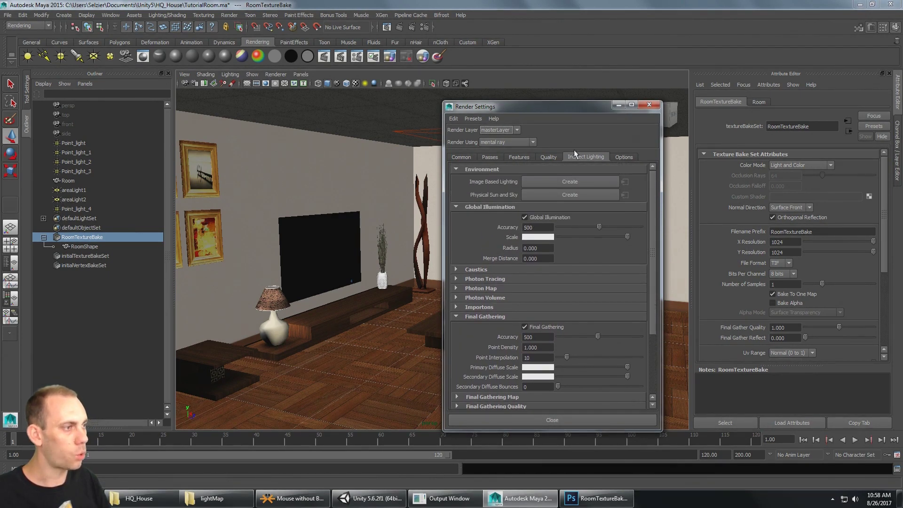
click(546, 158)
drag(546, 191, 503, 191)
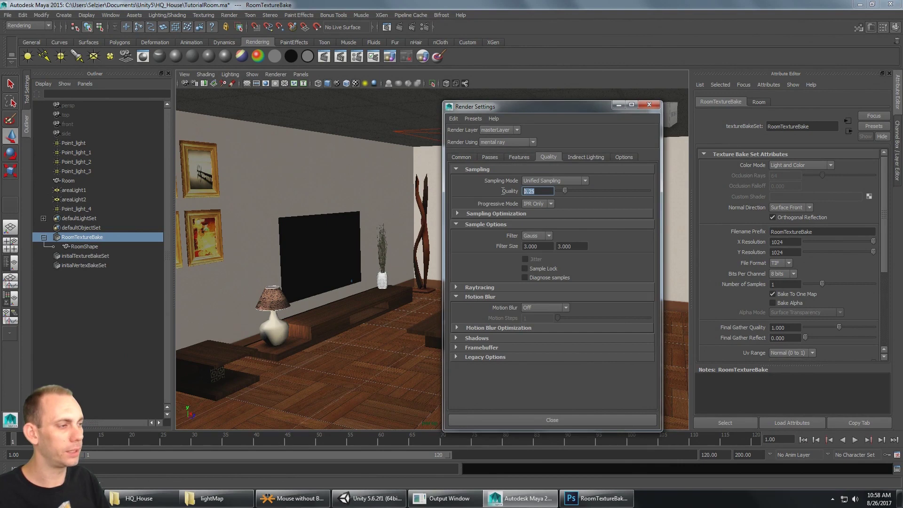
text(2)
key(Return)
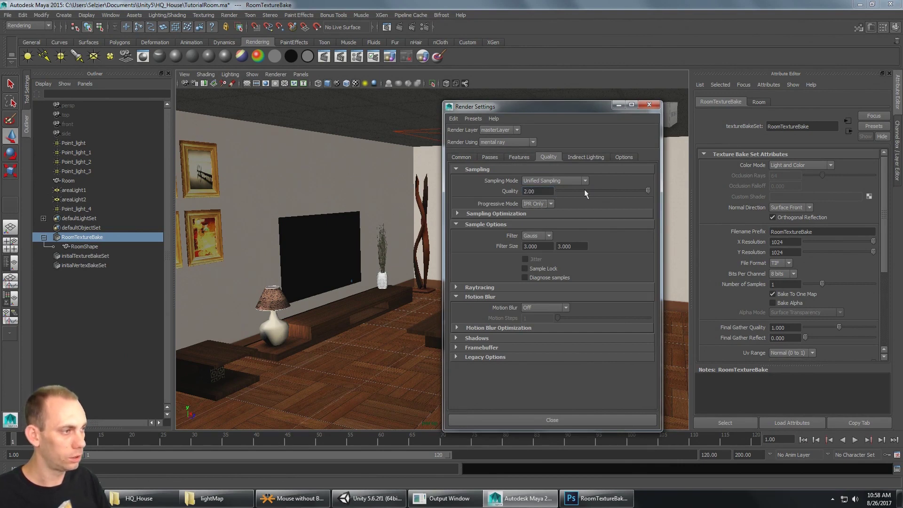
Step: Recheck the sampling quality and indirect lighting settings, and close the render settings
click(579, 158)
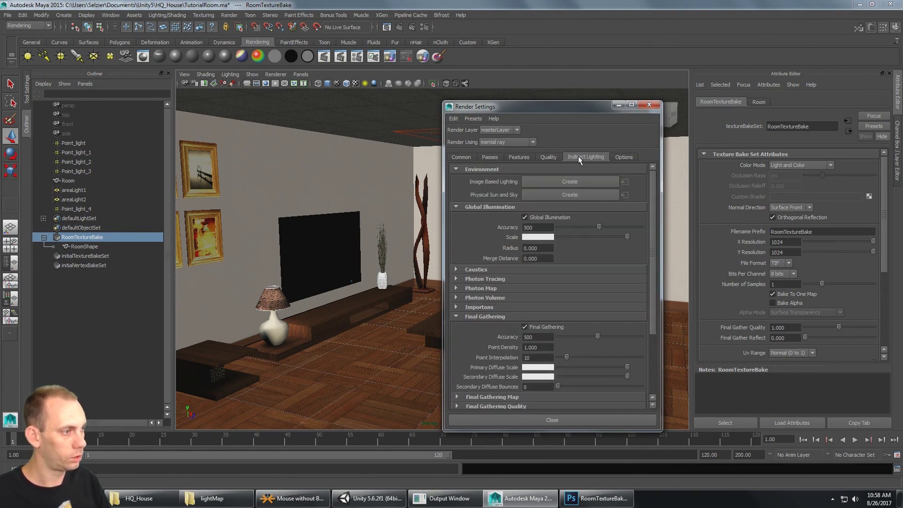
click(547, 158)
click(574, 159)
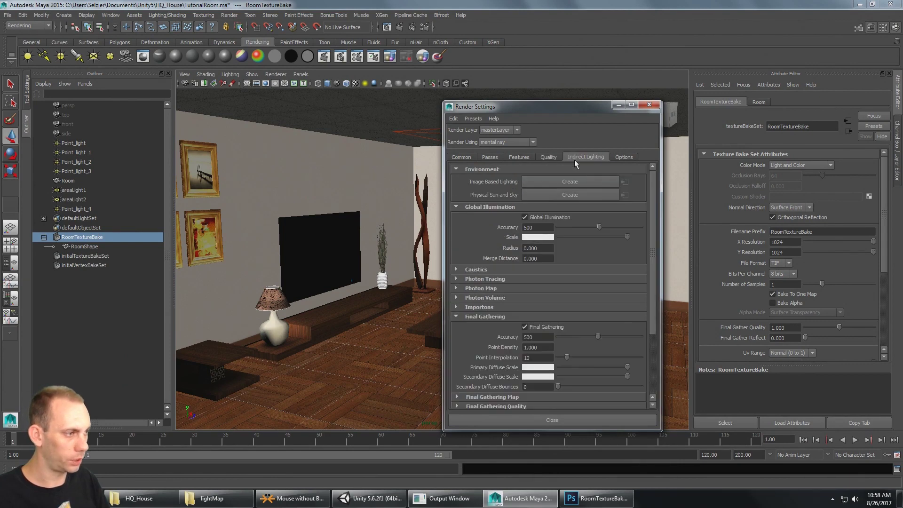
scroll(586, 216, down, 1)
scroll(586, 216, up, 1)
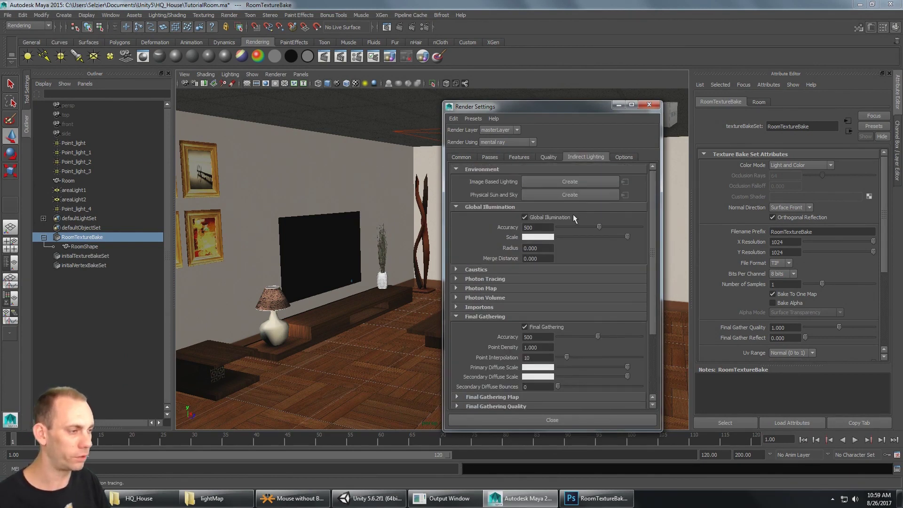
scroll(575, 221, down, 4)
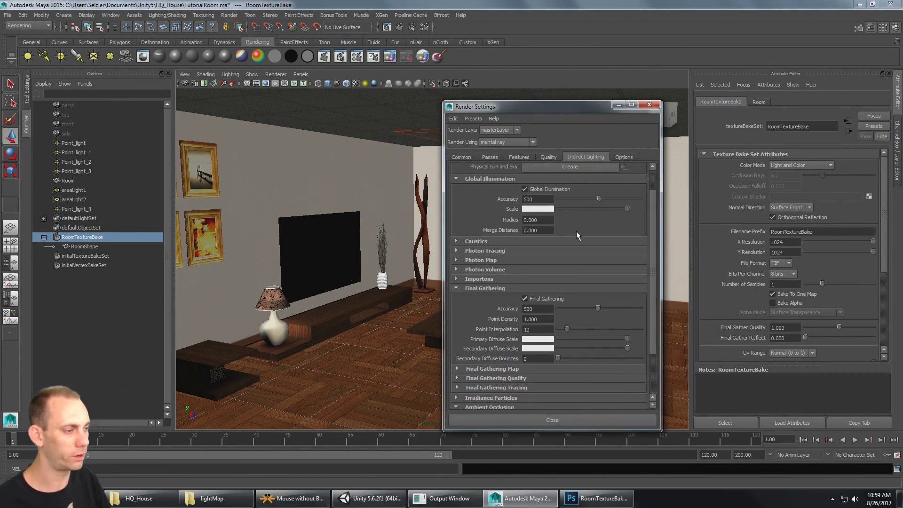
click(569, 420)
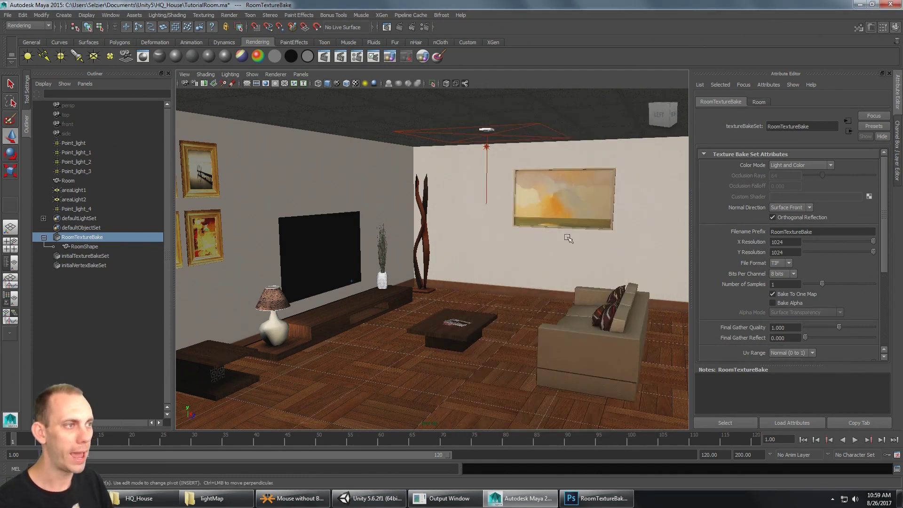
Step: Render the current perspective view of the room with mental ray in the Render View
click(385, 27)
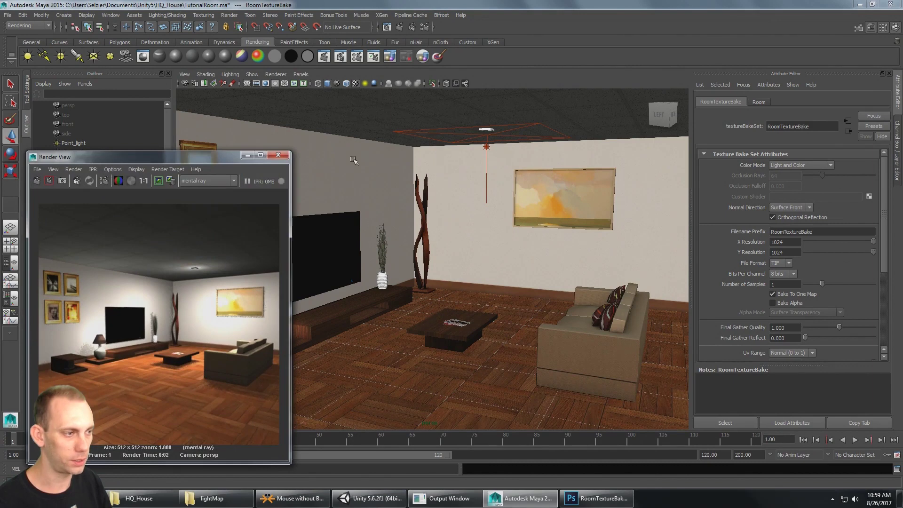
click(36, 181)
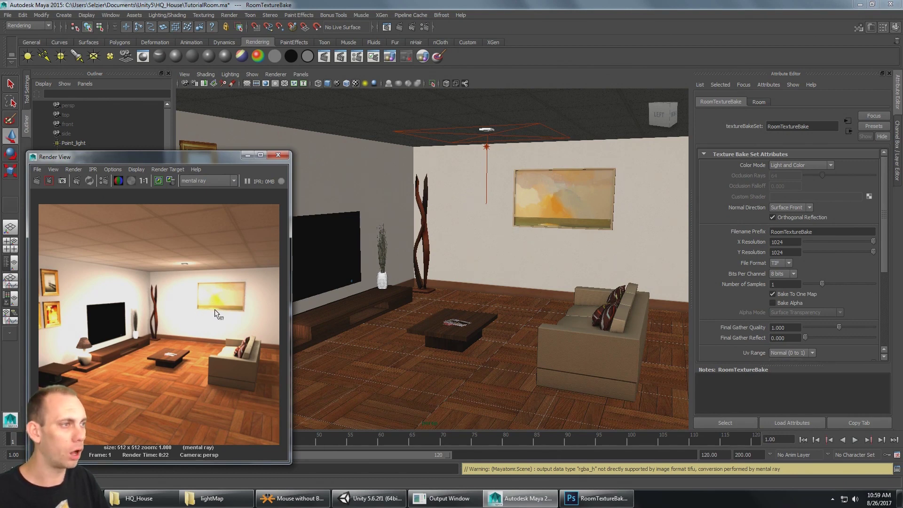
click(447, 4)
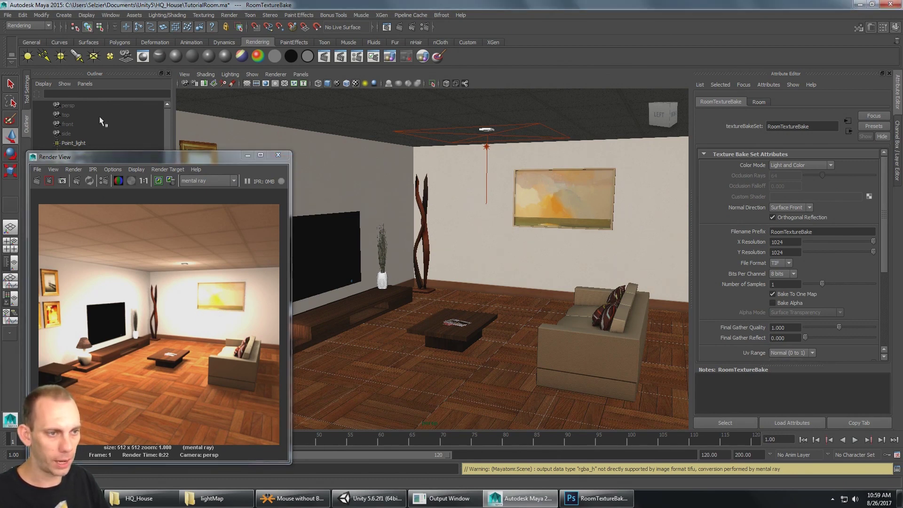
Step: With areaLight1 and areaLight2 both selected, darken the light color slightly and set the intensity to 0.8
drag(202, 157, 328, 141)
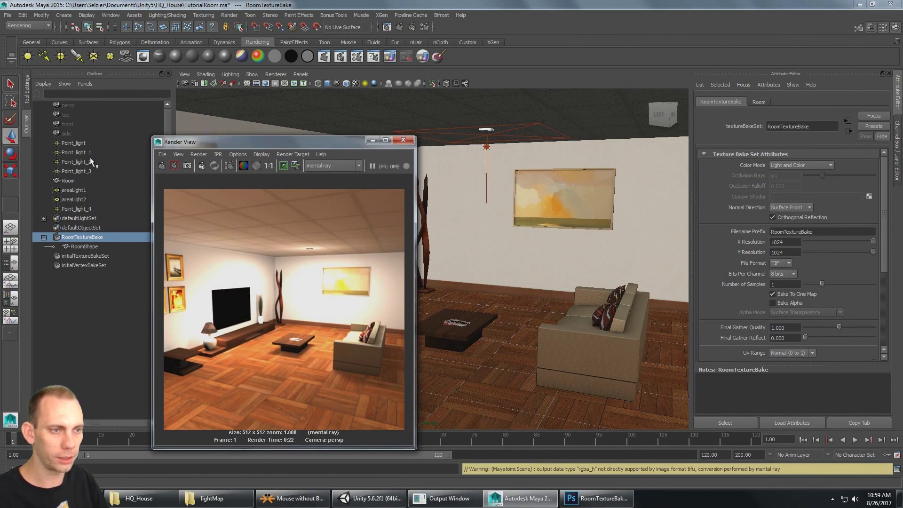
click(79, 191)
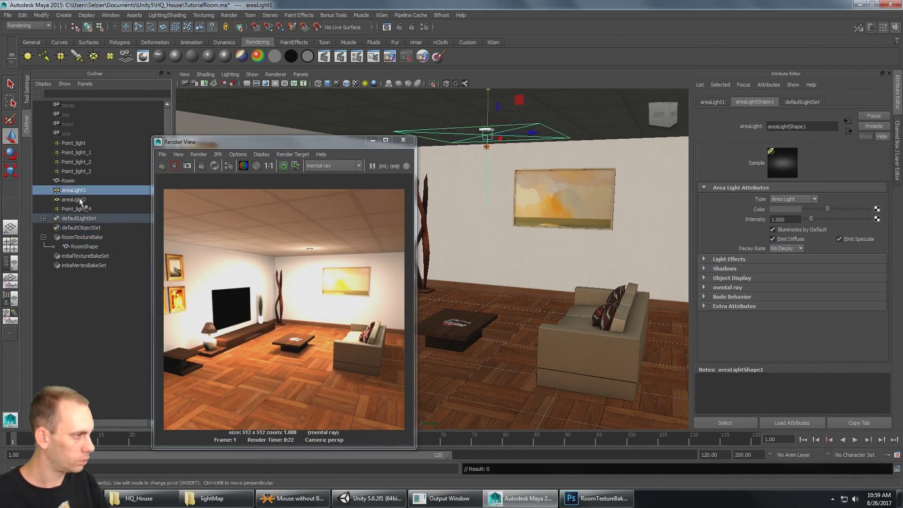
shift+click(75, 199)
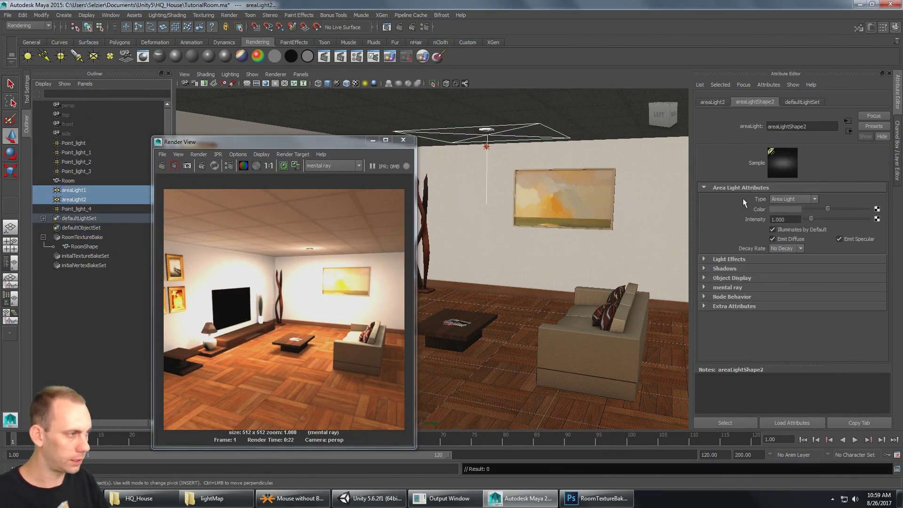
drag(828, 209, 822, 212)
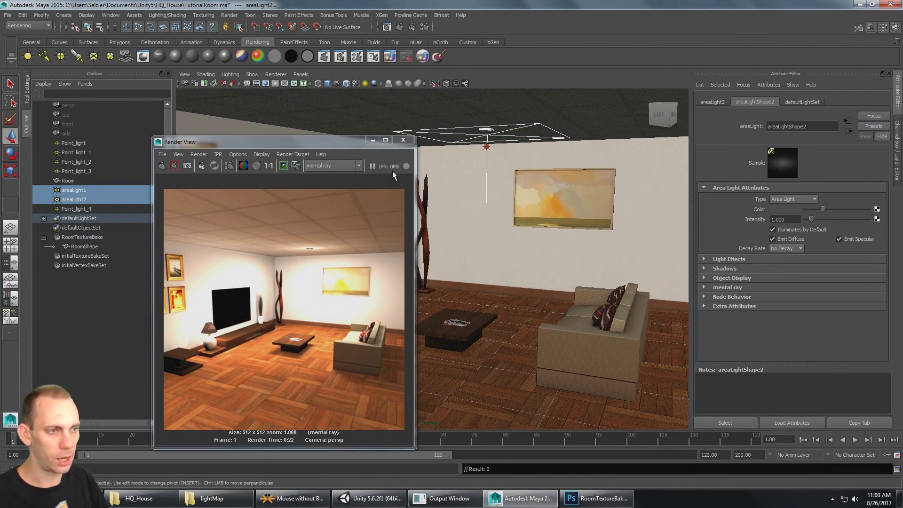
click(784, 219)
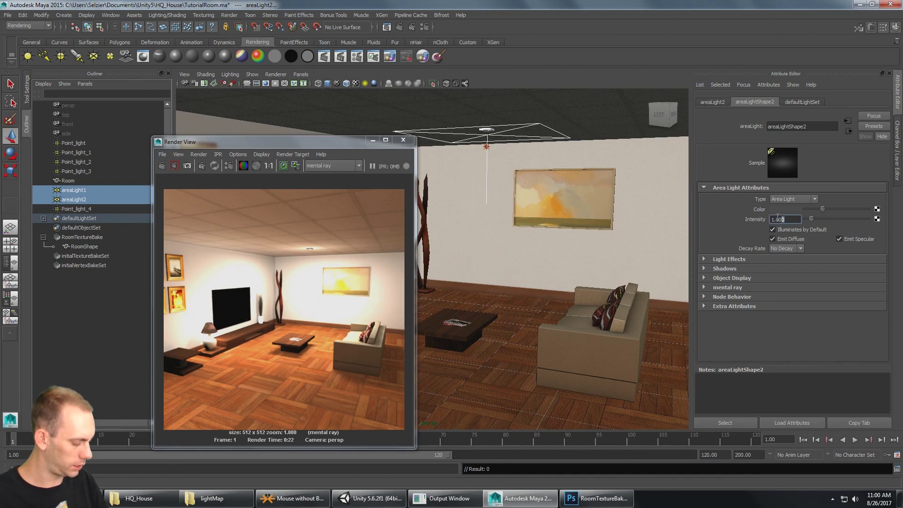
text(0.8)
key(Tab)
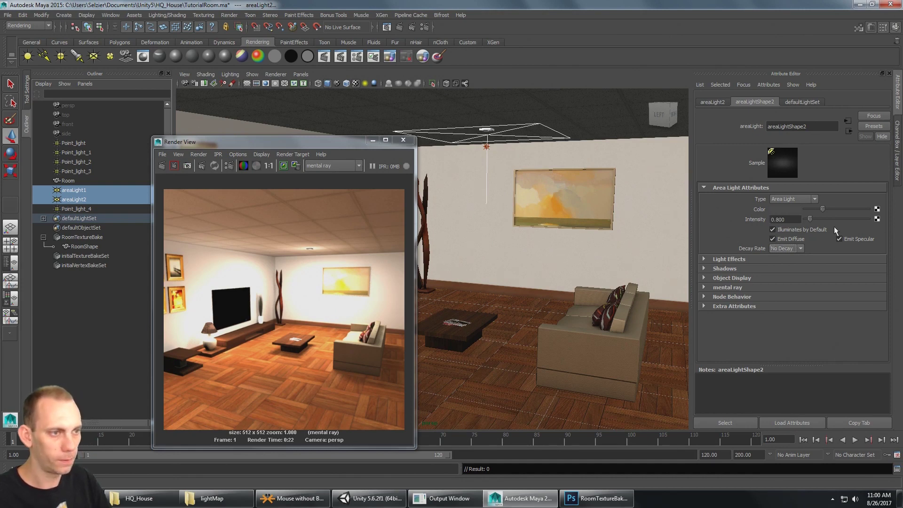
Step: Scale down areaLight1 and re-render the room with mental ray from an angle that shows more of the ceiling
click(162, 166)
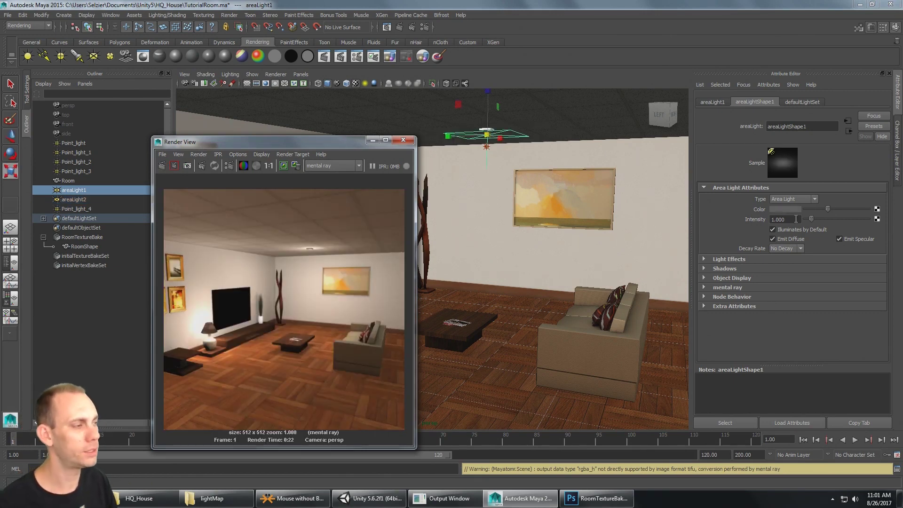
alt+drag(557, 188, 510, 216)
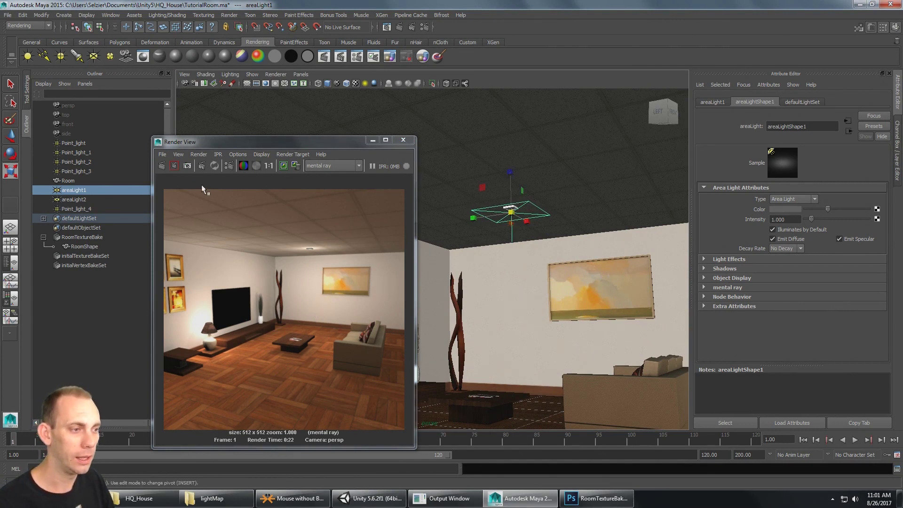
click(174, 166)
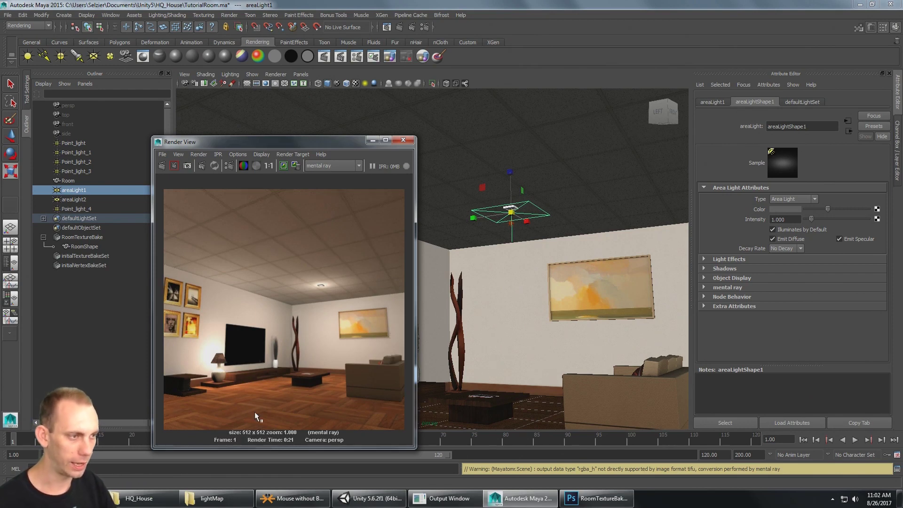
Step: Render a close-up of the plant in the white vase beside the TV with mental ray
click(380, 3)
drag(355, 140, 223, 133)
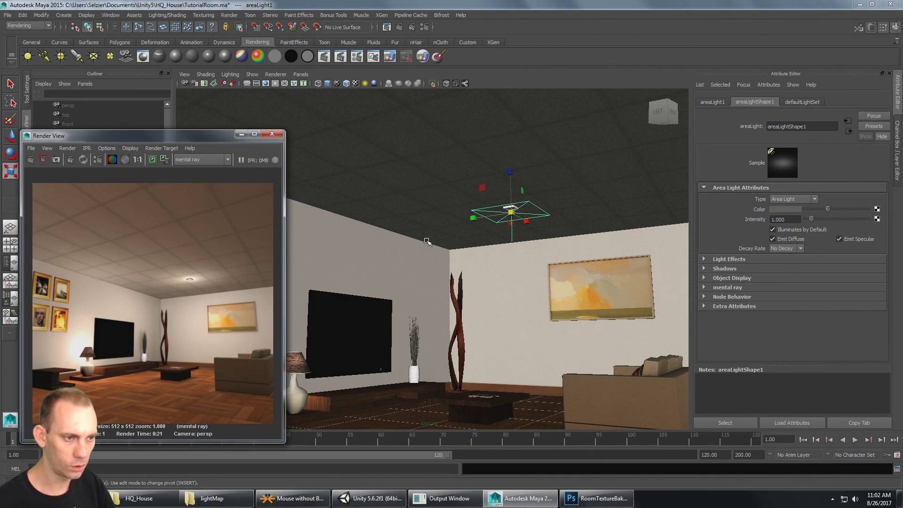
scroll(446, 256, up, 2)
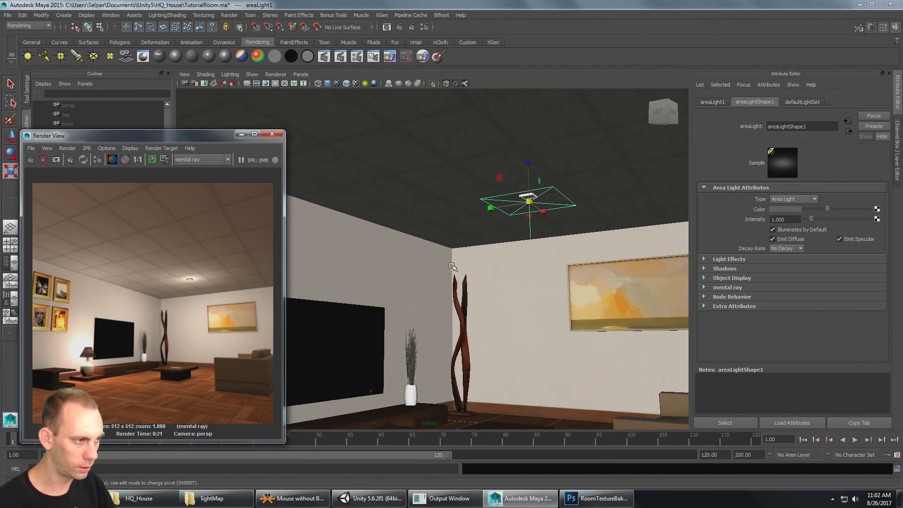
alt+drag(470, 218, 433, 254)
scroll(459, 236, up, 5)
scroll(459, 236, up, 3)
alt+middle_drag(433, 254, 553, 279)
click(31, 159)
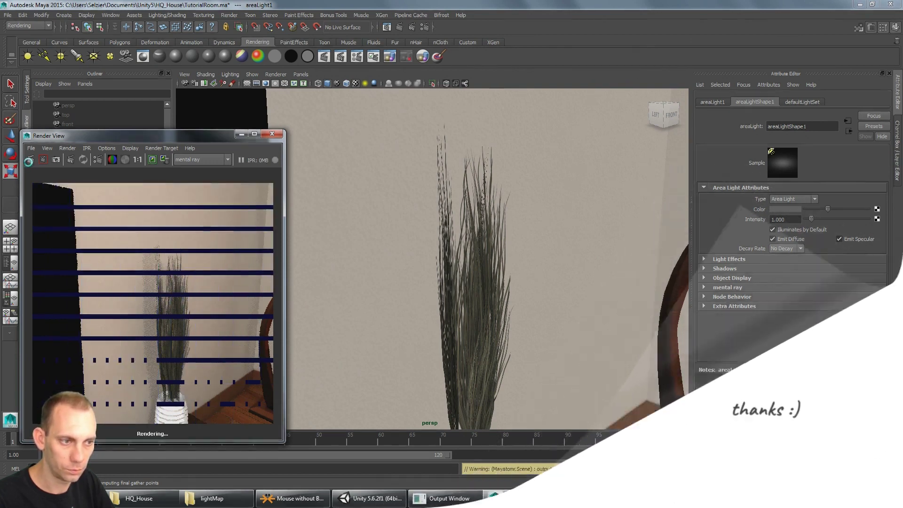
Step: Examine the graininess of the plant's wall shadow up close in the rendered image
alt+middle_drag(201, 332, 224, 312)
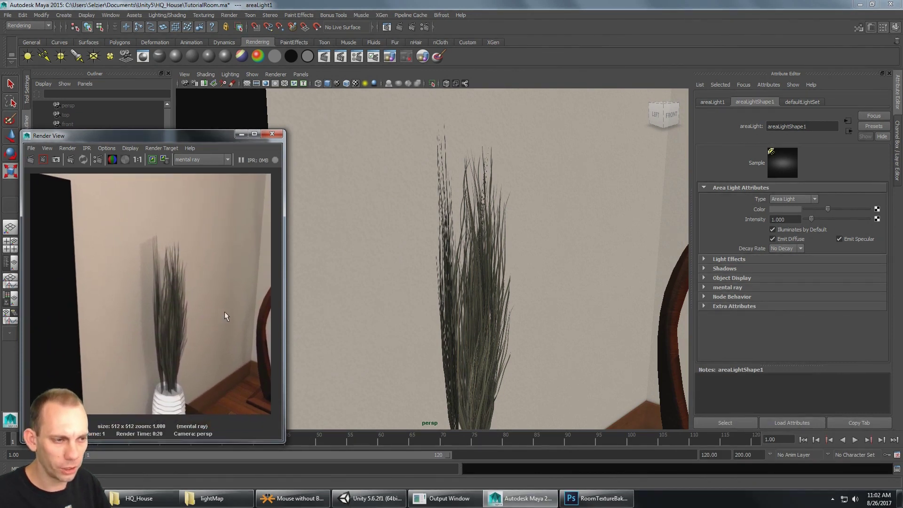
scroll(163, 303, up, 6)
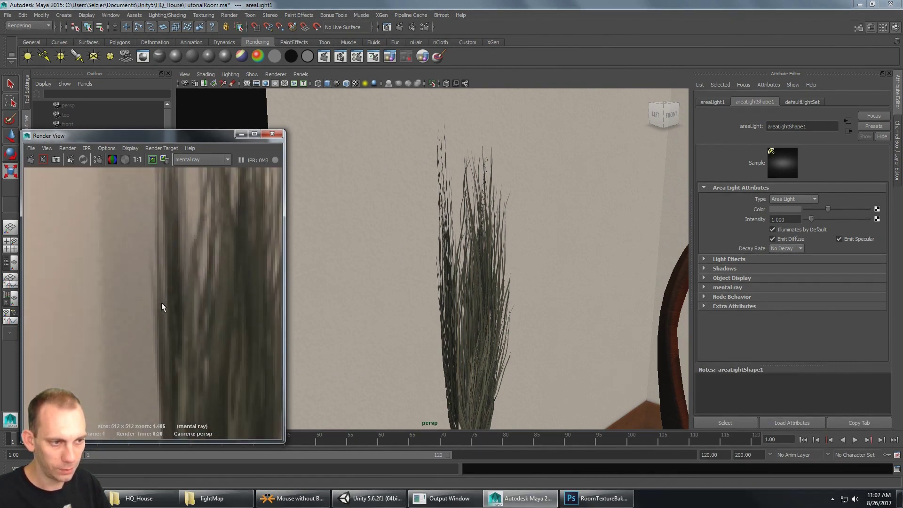
scroll(125, 264, up, 3)
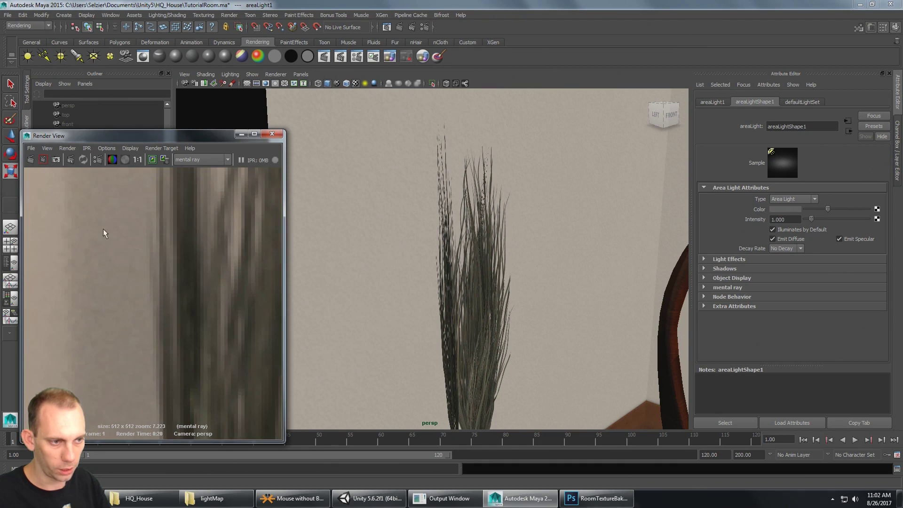
scroll(100, 233, down, 4)
Step: Select areaLight1 and frame the perspective view on the room corner with the plant and twisted wooden sculpture
drag(150, 138, 248, 121)
click(88, 201)
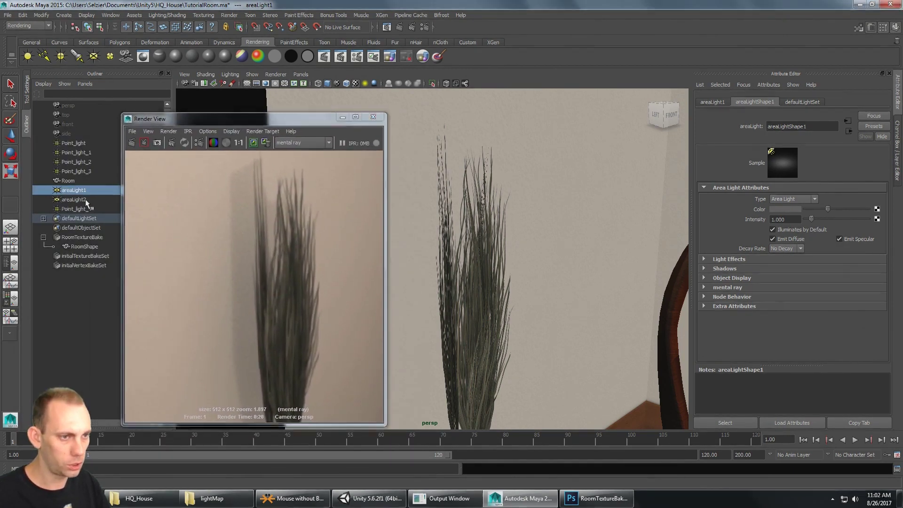
click(86, 193)
scroll(545, 264, down, 10)
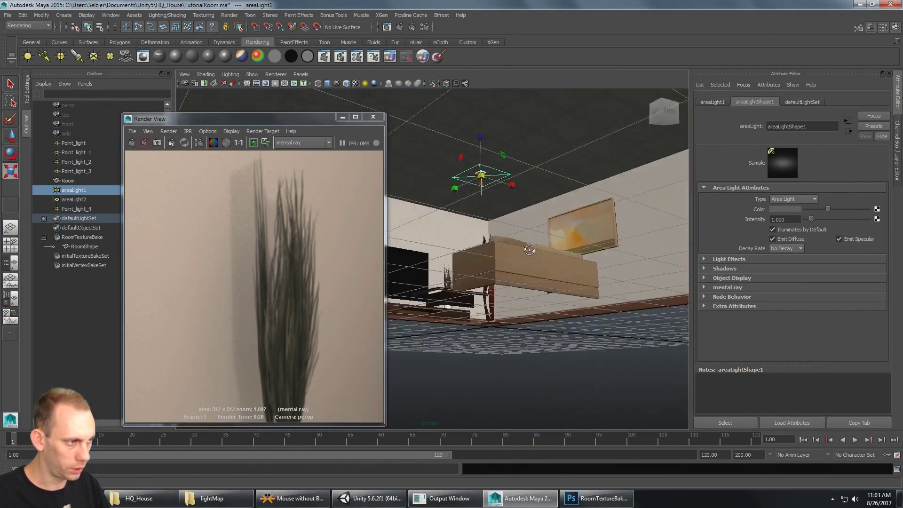
scroll(545, 265, up, 6)
alt+right_drag(546, 254, 543, 290)
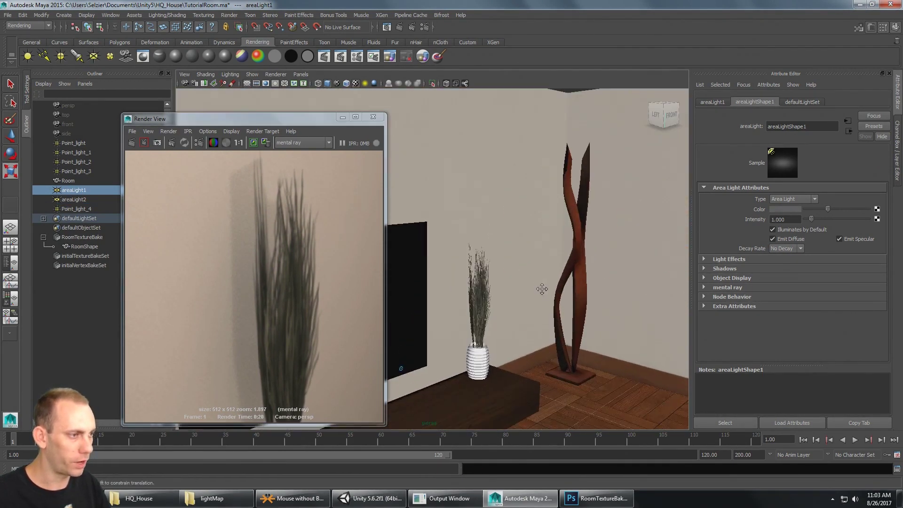
alt+middle_drag(542, 291, 504, 264)
alt+drag(503, 264, 524, 268)
mouse_move(530, 272)
alt+middle_down()
mouse_move(546, 291)
mouse_move(536, 286)
alt+middle_up()
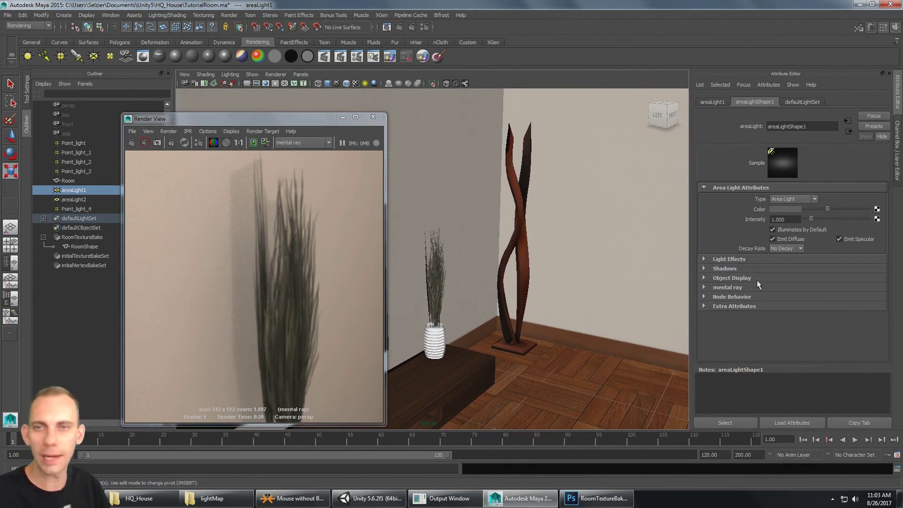
Step: Set the raytrace shadow rays of areaLight1 to 10
click(706, 271)
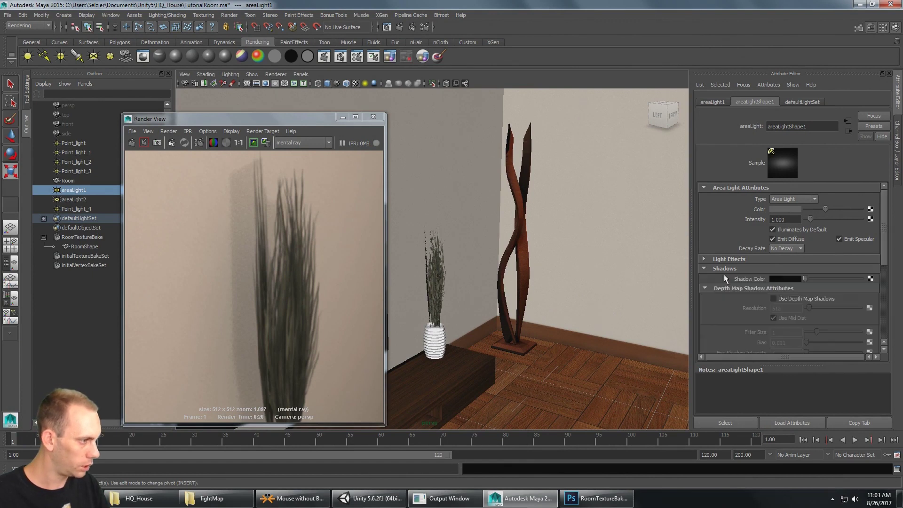
click(704, 289)
click(784, 318)
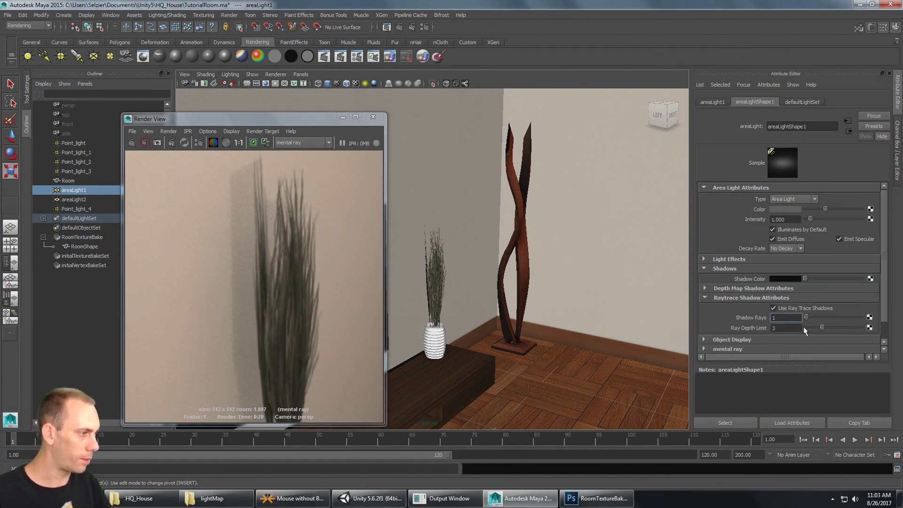
key(Tab)
drag(819, 318, 861, 322)
drag(781, 318, 744, 320)
text(100)
key(Tab)
key(shift+Tab)
text(10)
key(Tab)
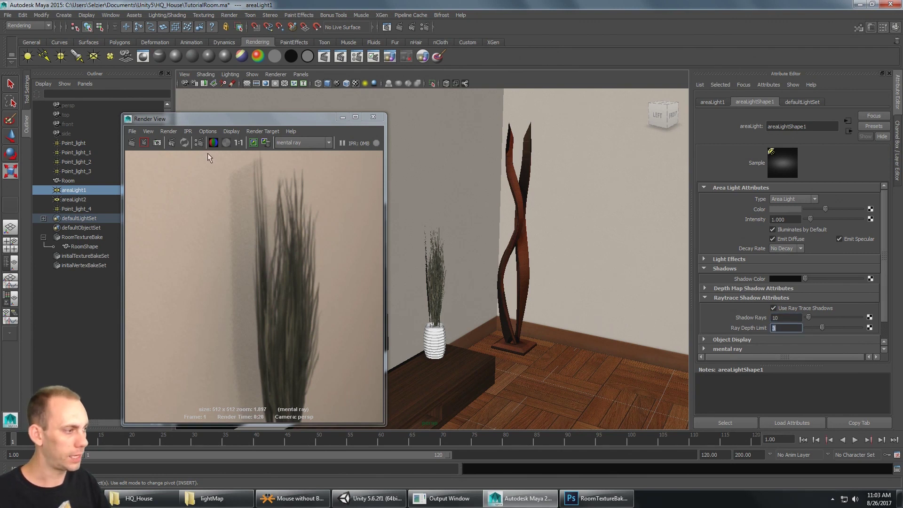
Step: Render the room corner with mental ray to check the shadow quality, and close the Render View
click(132, 143)
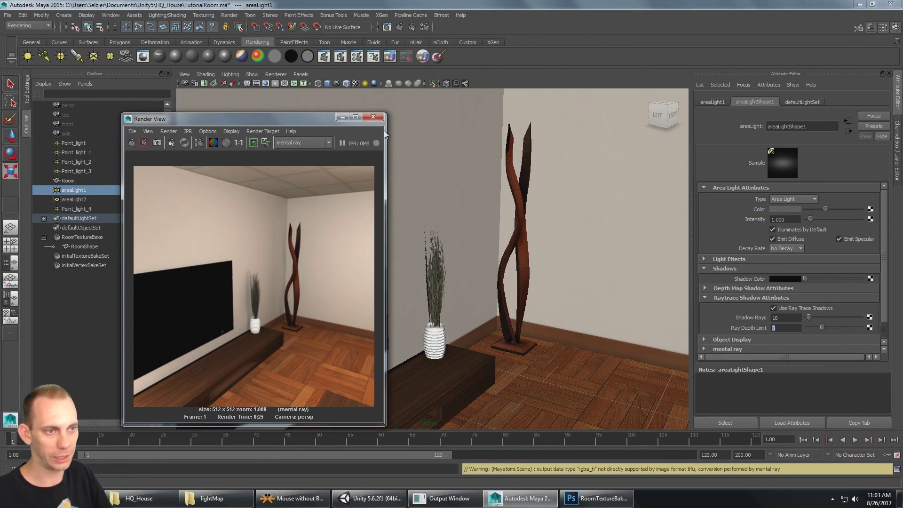
click(378, 117)
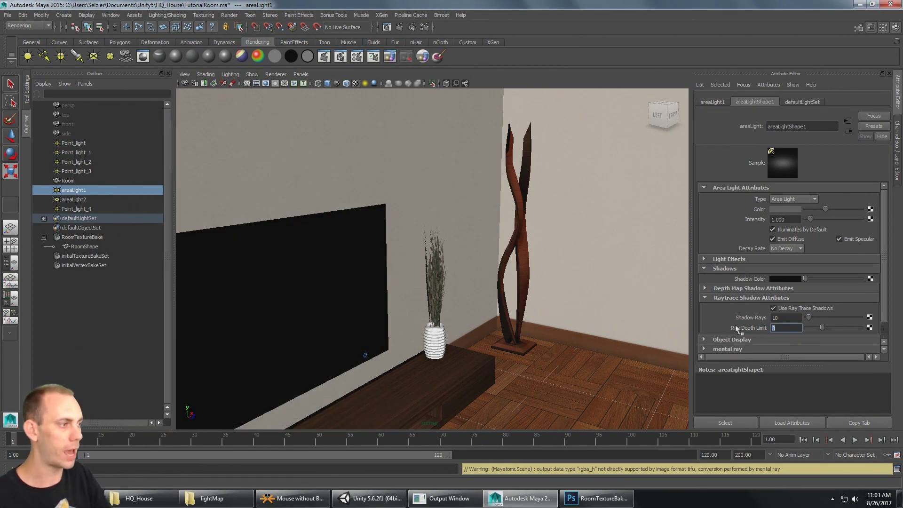
click(788, 318)
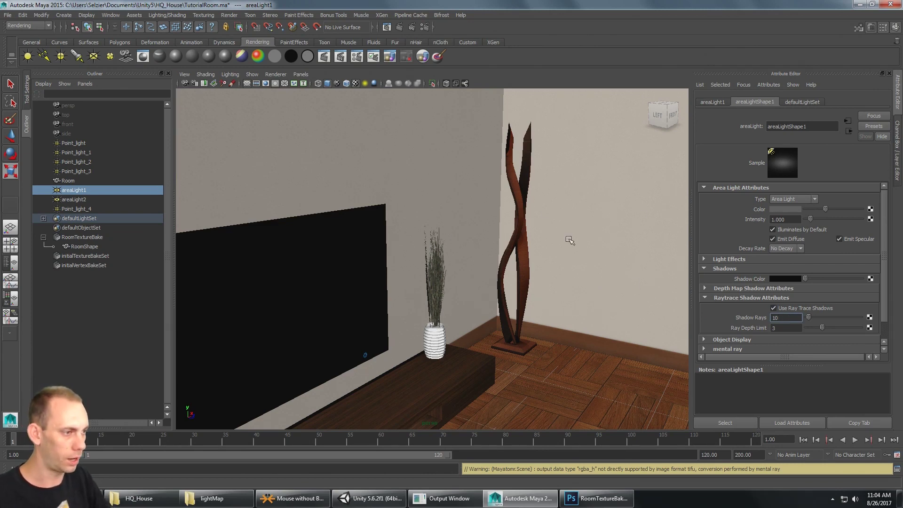
alt+right_drag(571, 240, 542, 222)
alt+middle_drag(550, 268, 529, 229)
alt+drag(529, 229, 533, 225)
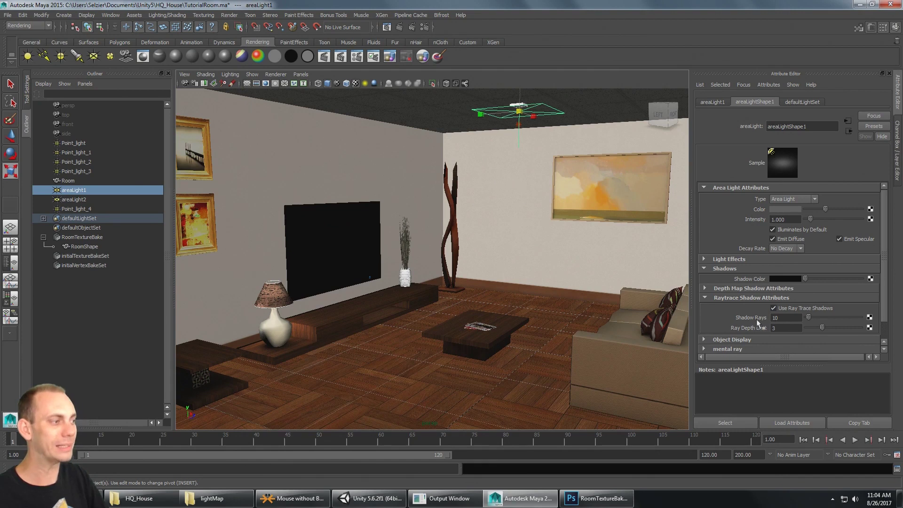
Step: Recheck the final gathering and ambient occlusion values in the render settings, and close them
click(792, 319)
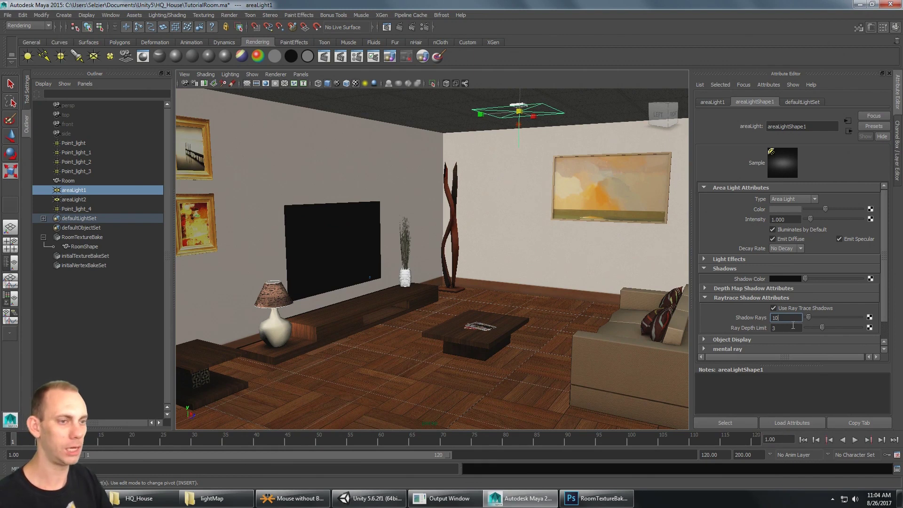
click(424, 27)
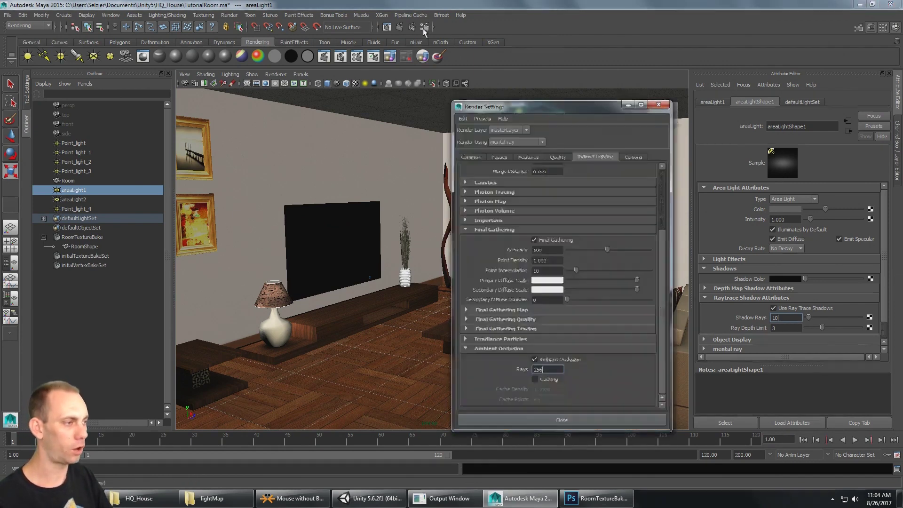
mouse_move(662, 252)
mouse_down()
mouse_move(663, 201)
mouse_move(656, 230)
mouse_move(653, 203)
mouse_move(655, 281)
mouse_up()
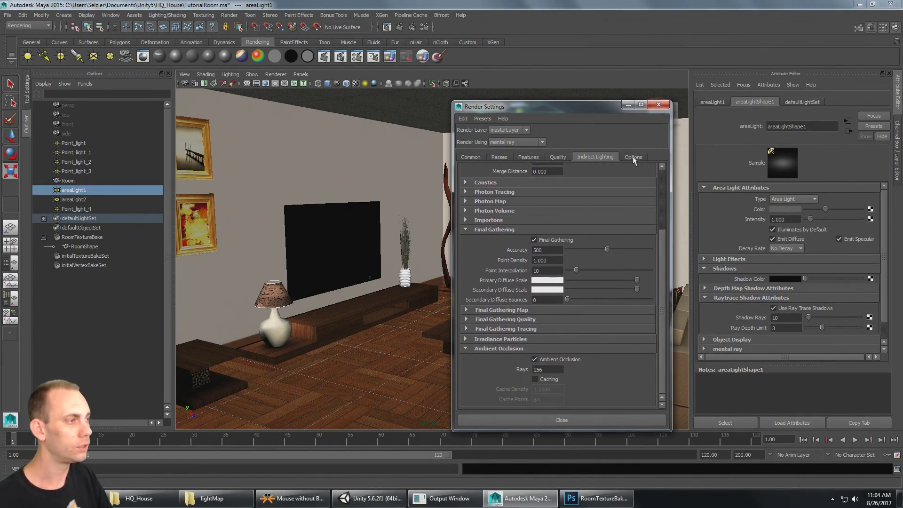
click(658, 104)
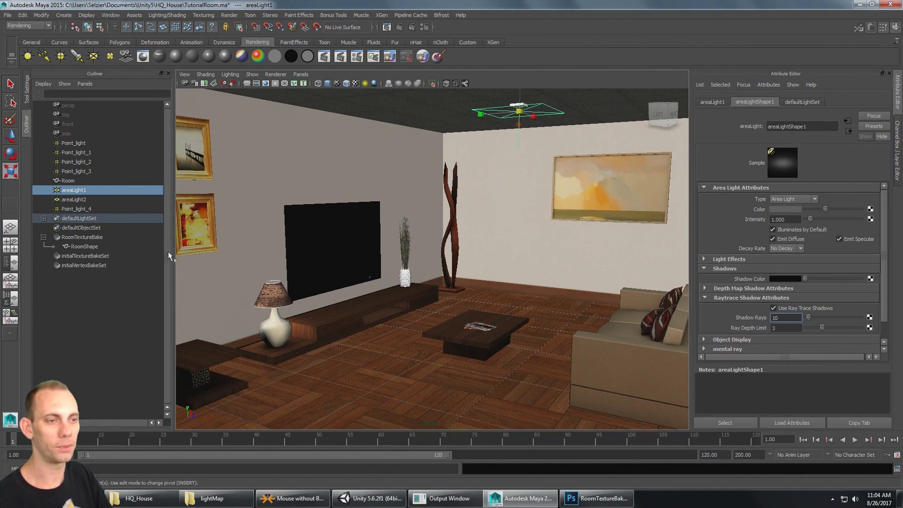
Step: Set the X and Y resolution of the RoomTextureBake set to 2048
click(120, 326)
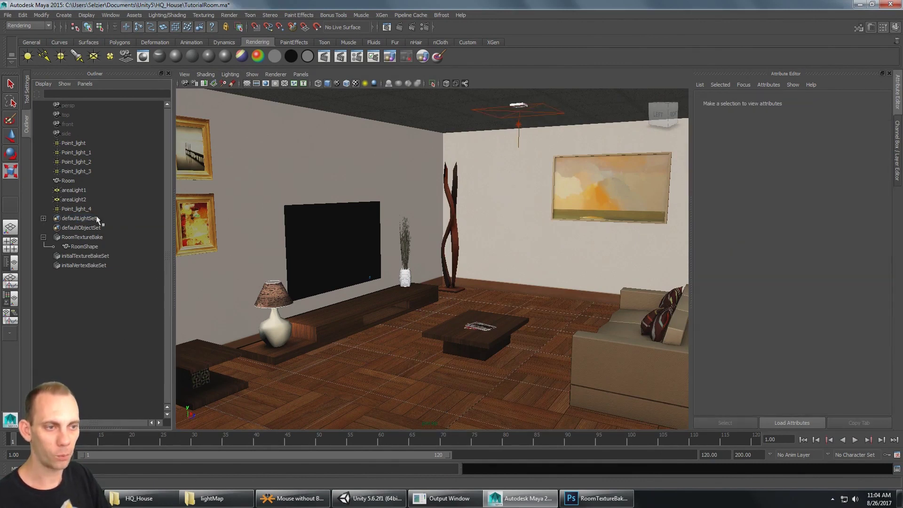
click(80, 238)
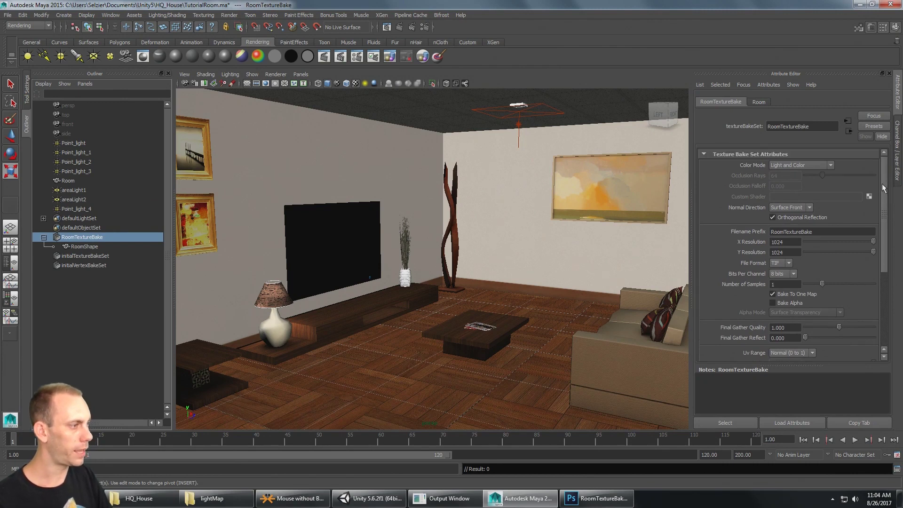
double_click(790, 242)
text(2048)
key(Tab)
text(2048)
key(Return)
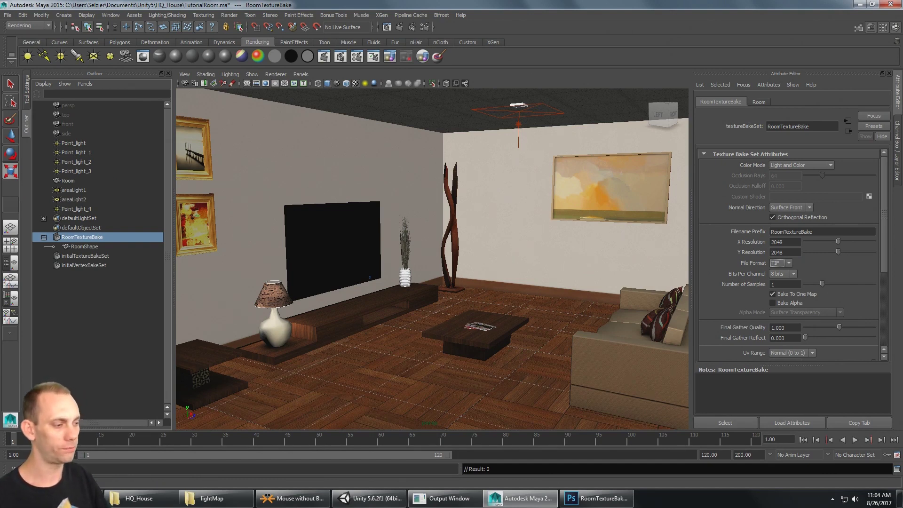
Step: Recheck the X and Y resolution values of the RoomTextureBake set
click(599, 499)
click(538, 503)
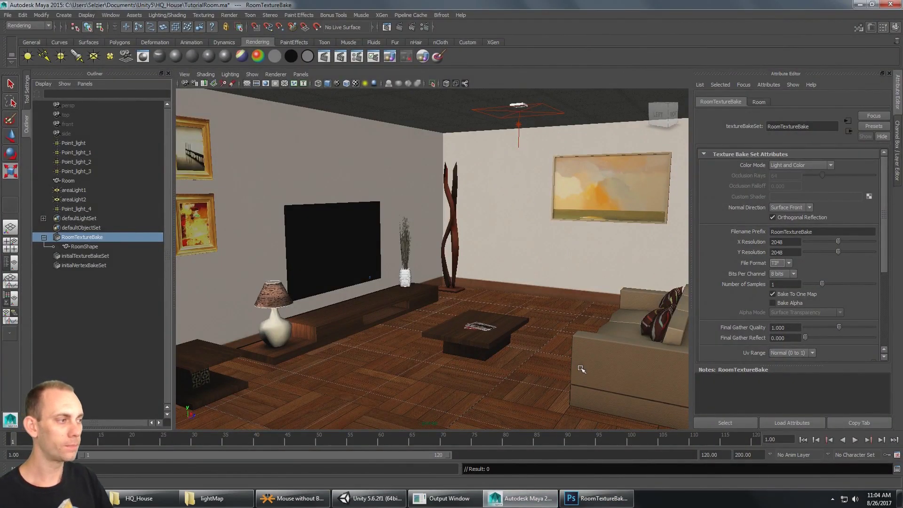
click(794, 242)
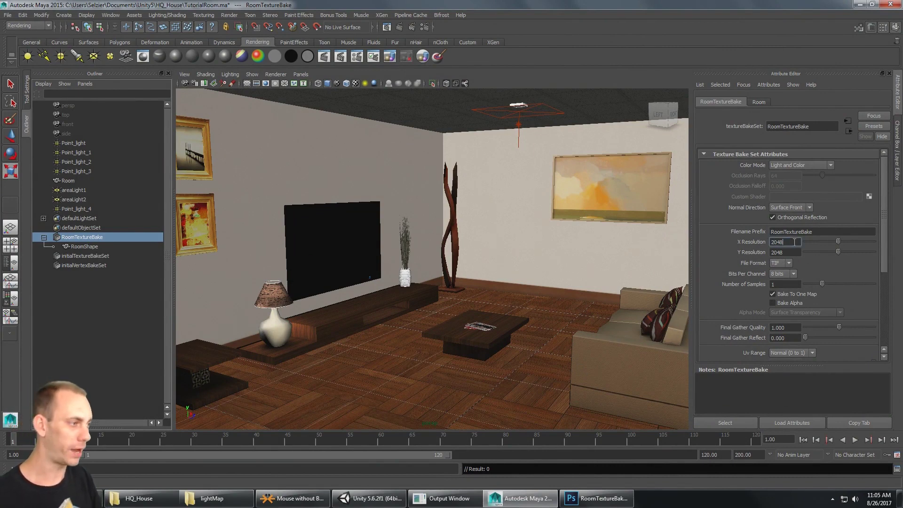
double_click(795, 241)
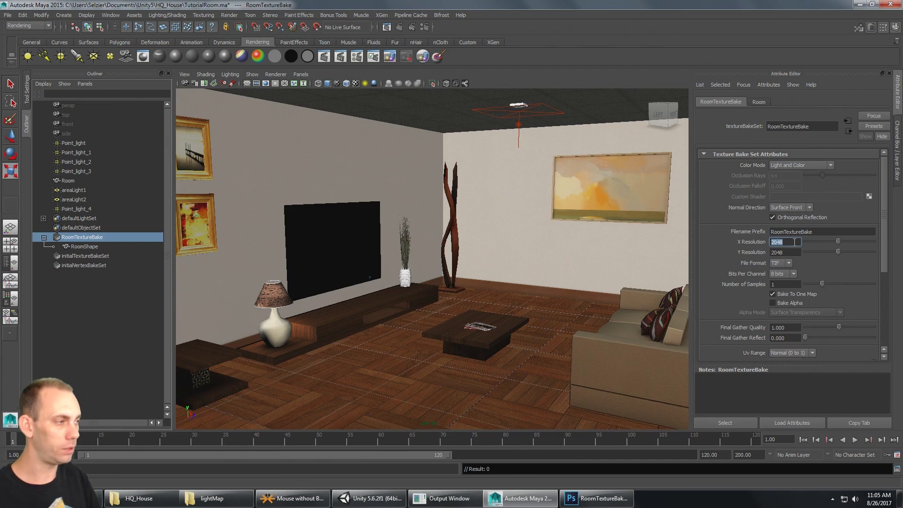
key(Tab)
key(Tab)
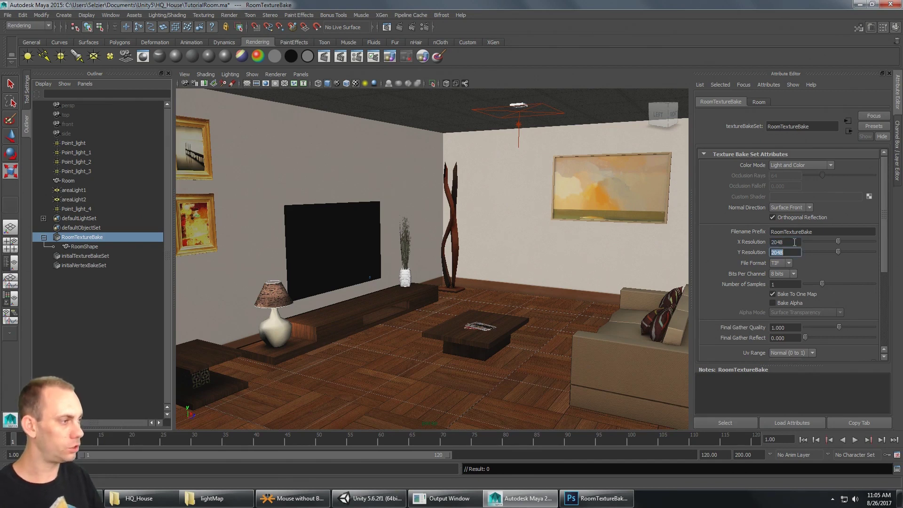
click(794, 242)
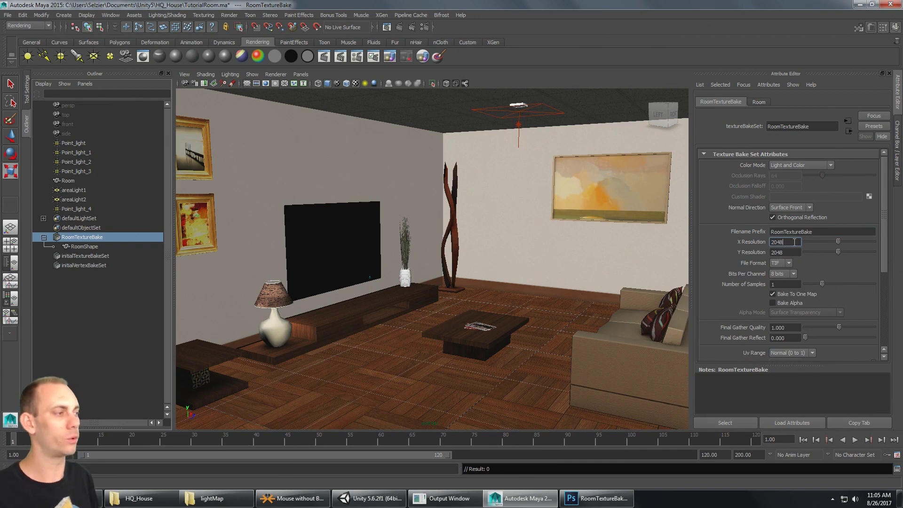
key(Tab)
key(Tab)
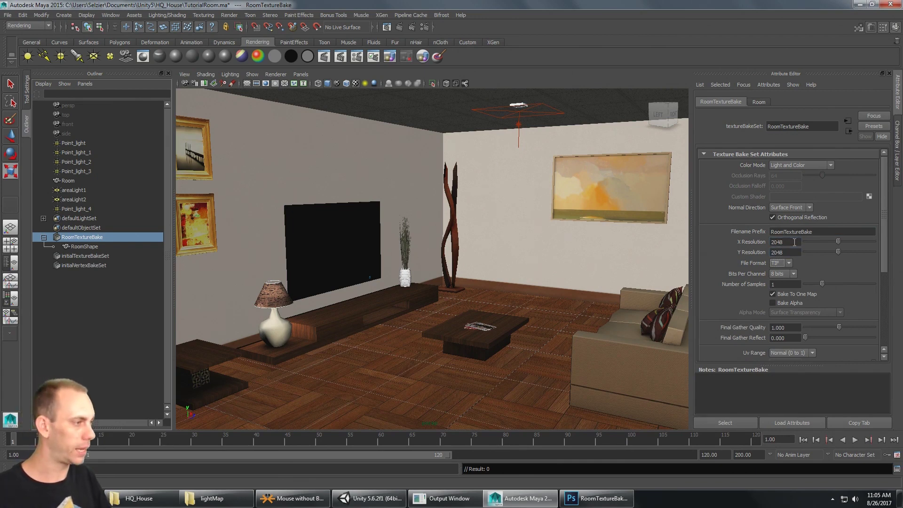
Step: Keep RoomTextureBake at 8 bits per channel, and set its number of samples to 2 and final gather quality to 2
drag(884, 239, 882, 267)
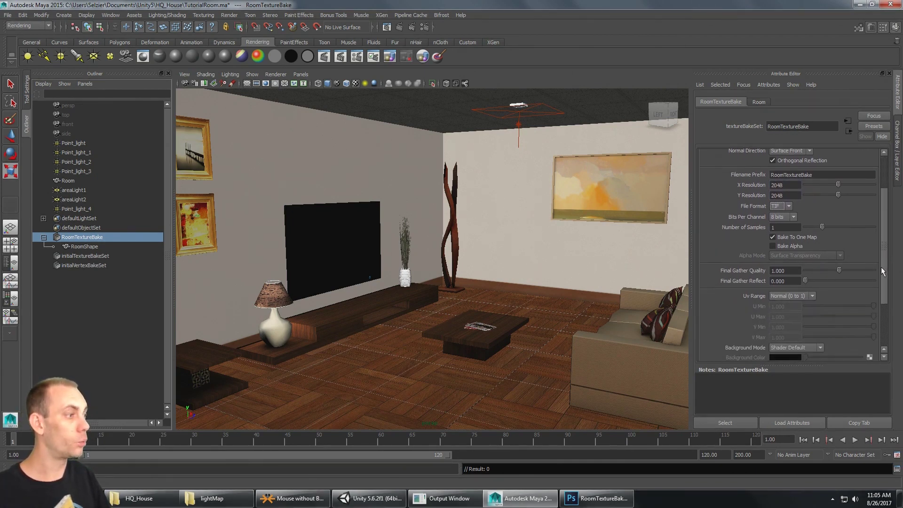
click(795, 217)
click(775, 227)
text(2)
key(Tab)
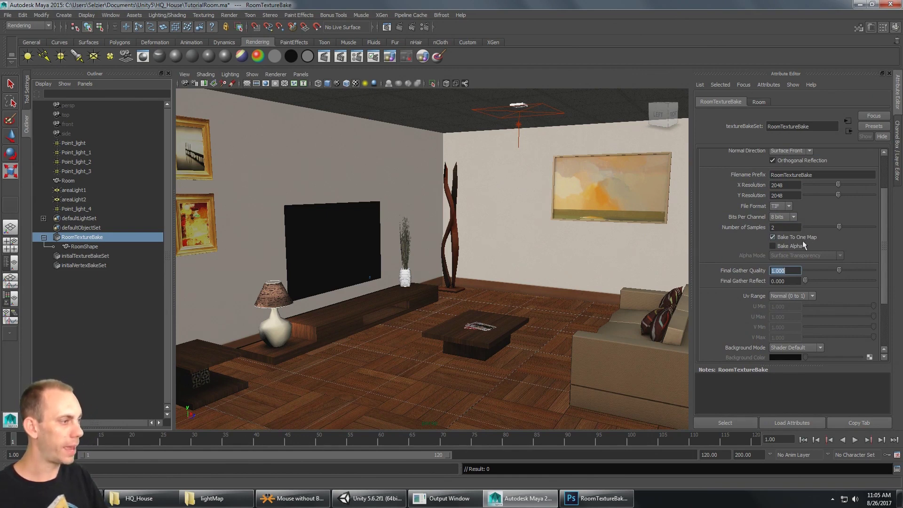
text(2)
key(Tab)
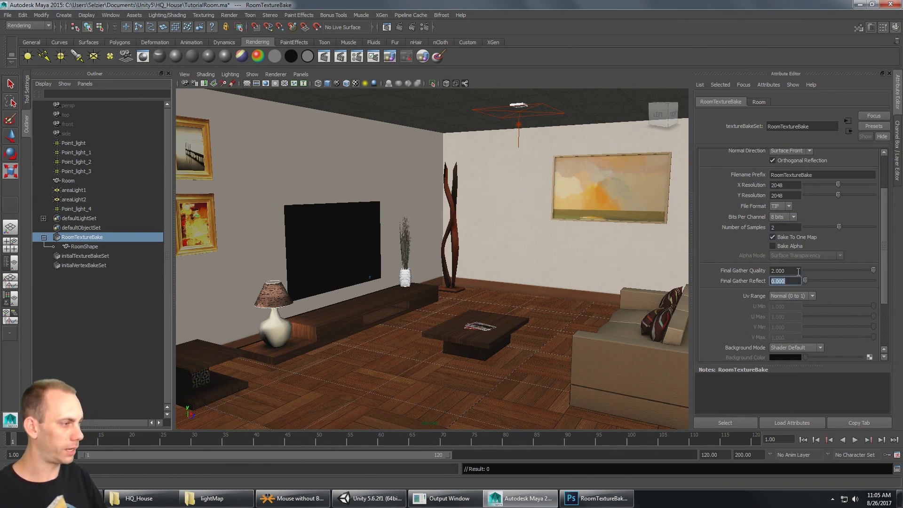
Step: Check the mesh UV set override and UV set name of the RoomTextureBake set
drag(885, 253, 879, 321)
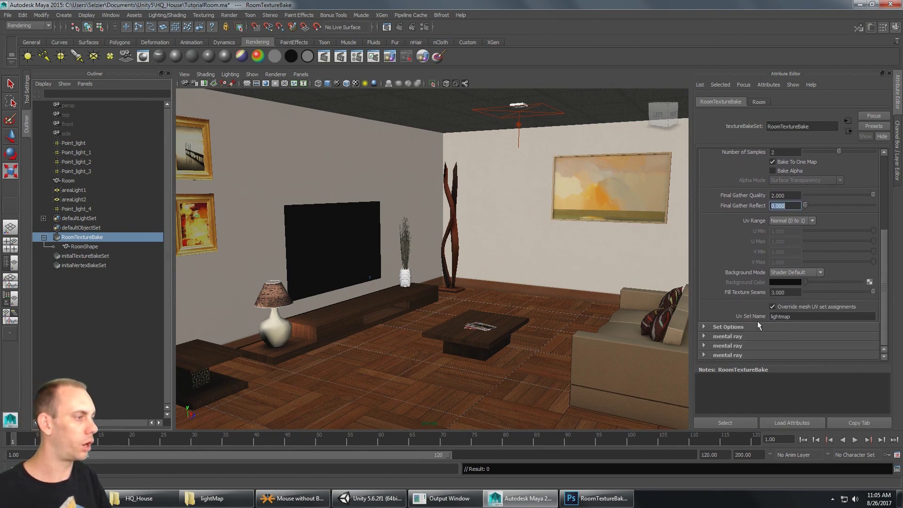
click(790, 316)
drag(889, 312, 879, 256)
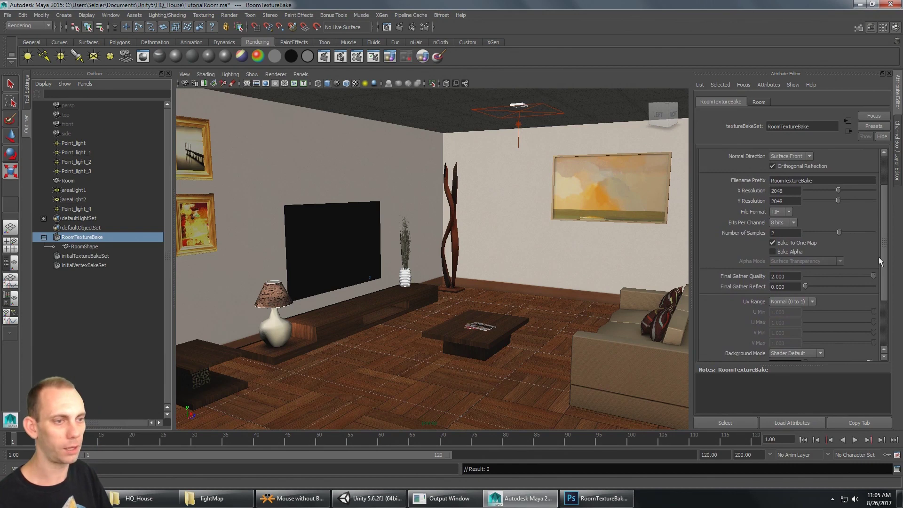
Step: Batch bake the RoomShape mesh to a texture with mental ray, with shadows included and the Multiple objects optimization
click(92, 247)
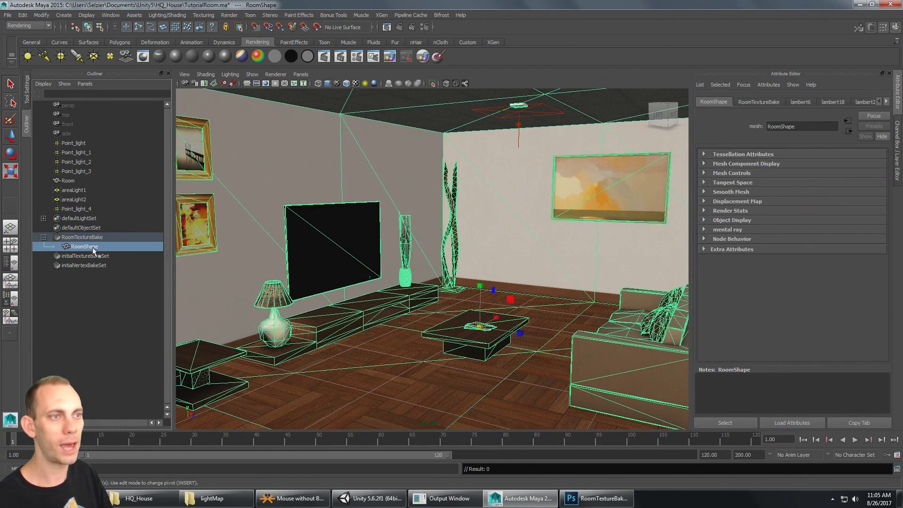
click(111, 15)
mouse_move(155, 59)
mouse_move(167, 15)
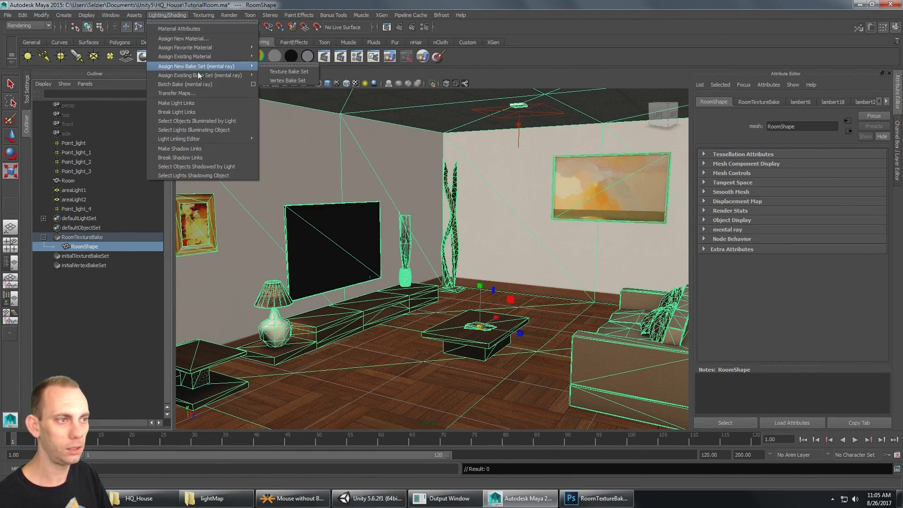
click(253, 84)
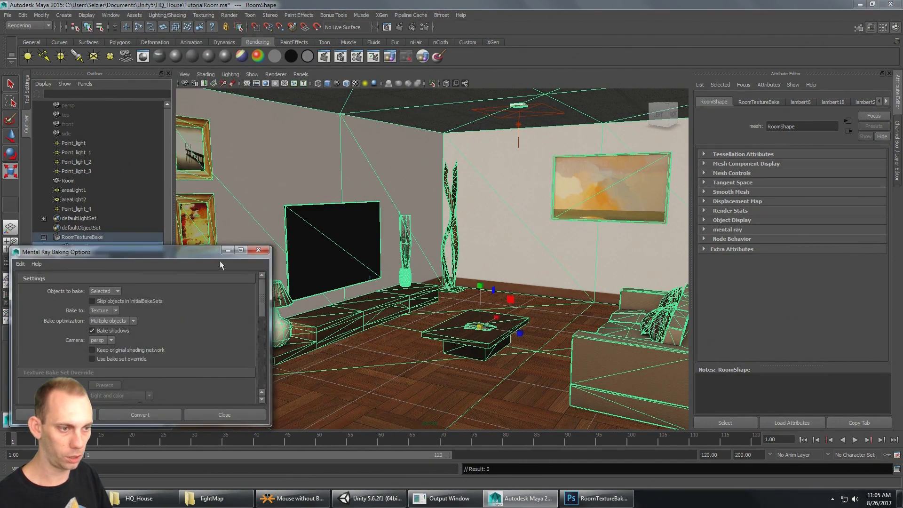
drag(210, 254, 345, 140)
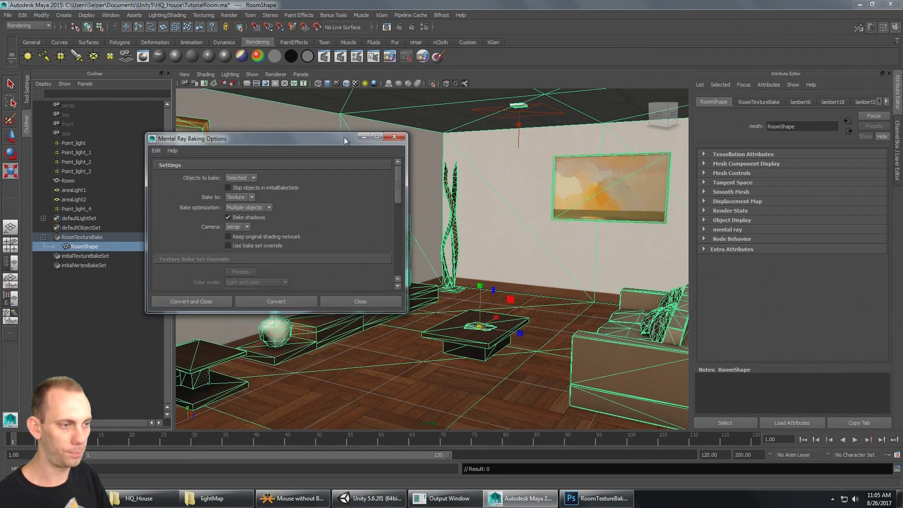
click(281, 303)
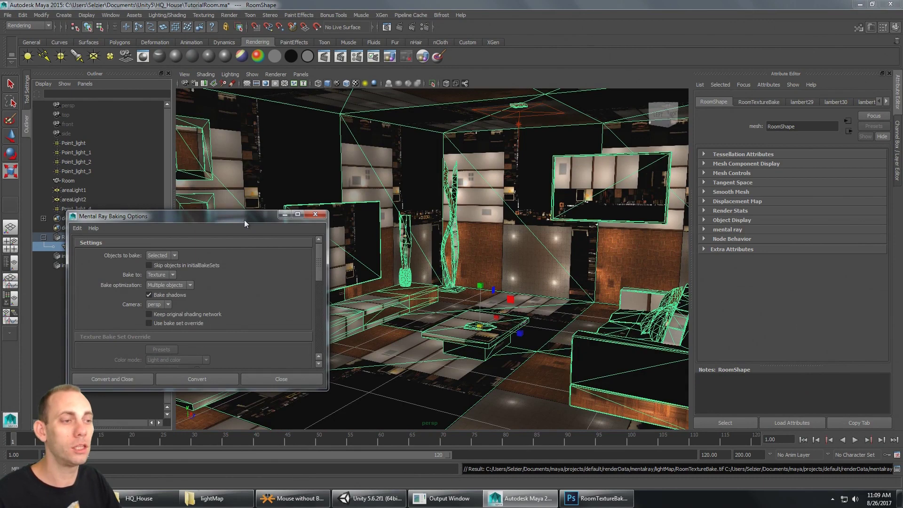
Step: Link RoomShape's lightmap UV set to the RoomTextureBake textures with UV-centric linking, and put the editor and baking options windows away
drag(245, 221, 196, 252)
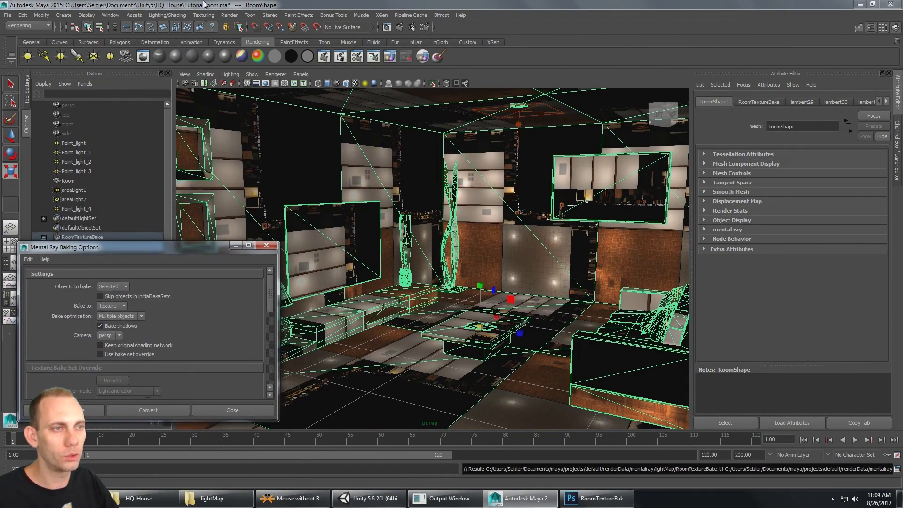
click(110, 15)
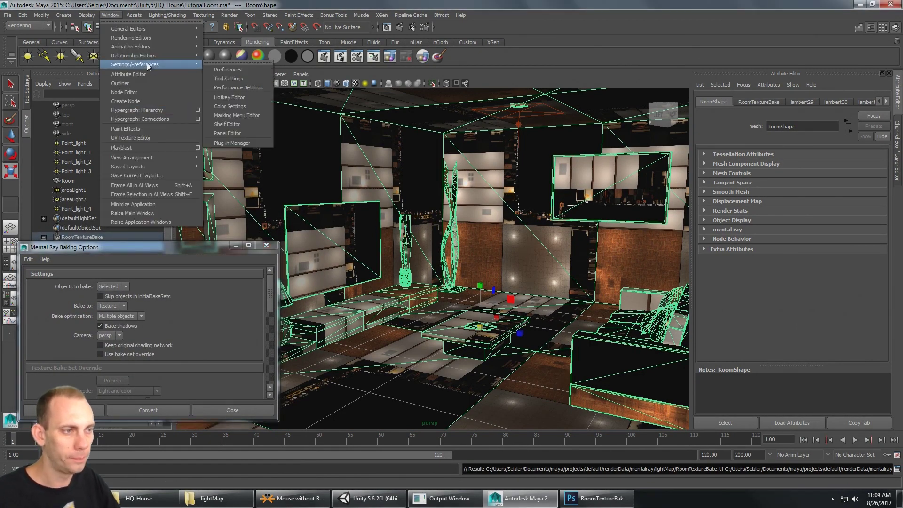
mouse_move(157, 55)
mouse_move(247, 168)
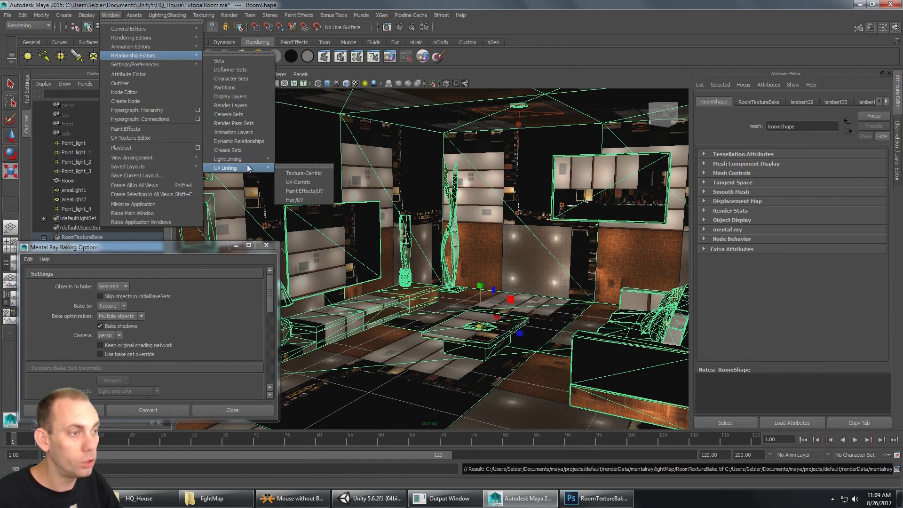
click(301, 184)
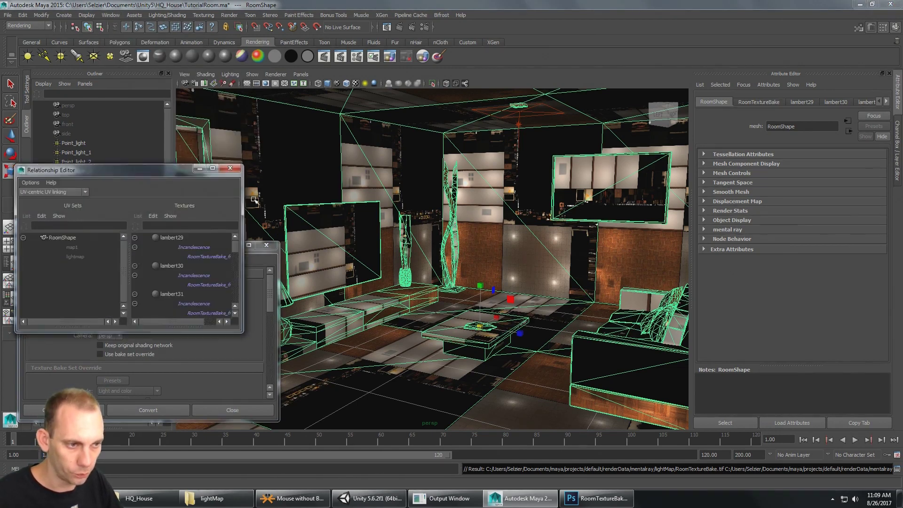
click(87, 257)
click(216, 256)
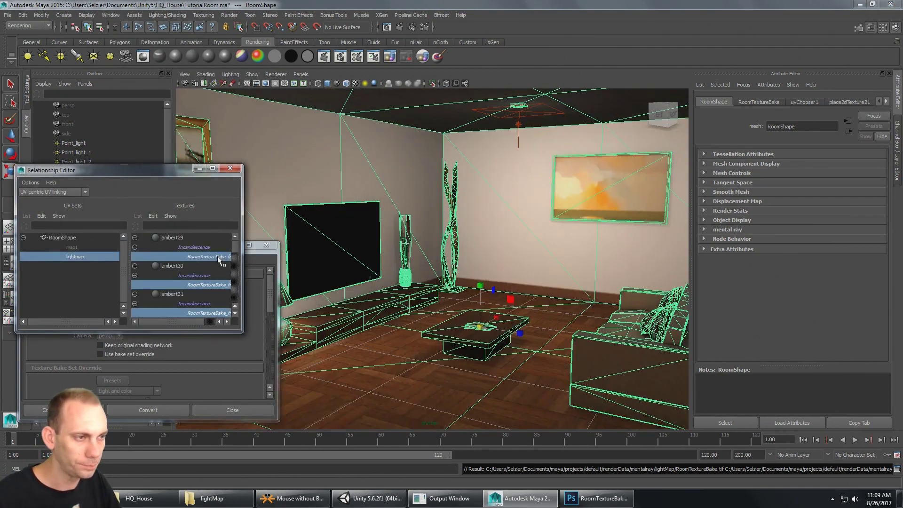
click(231, 169)
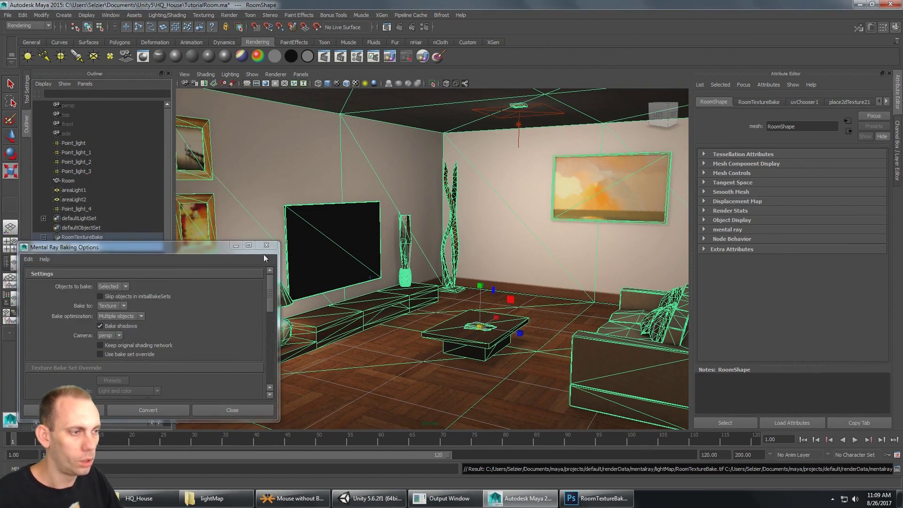
click(235, 247)
Step: Examine the baked lighting on the wall around the framed pictures, table lamp and television
scroll(464, 212, down, 5)
click(466, 140)
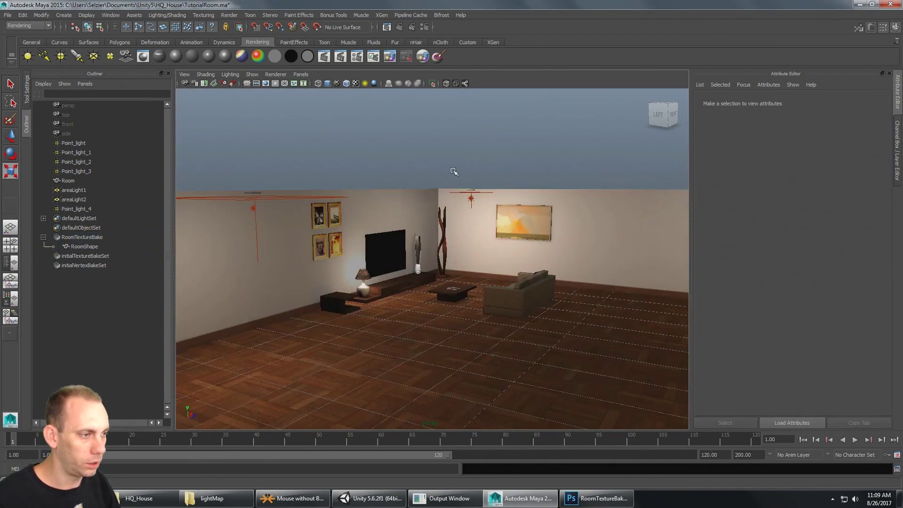
scroll(447, 182, up, 3)
alt+drag(447, 183, 465, 249)
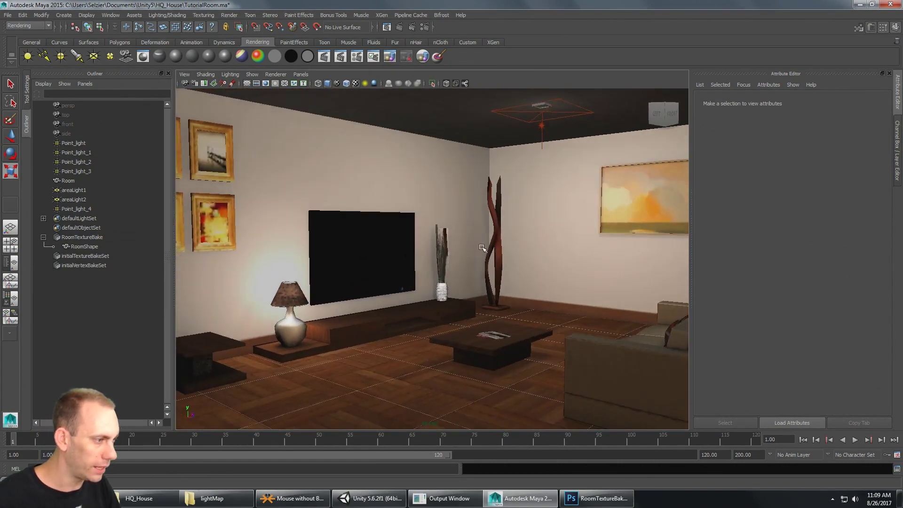
alt+middle_drag(484, 250, 433, 246)
alt+drag(433, 246, 409, 249)
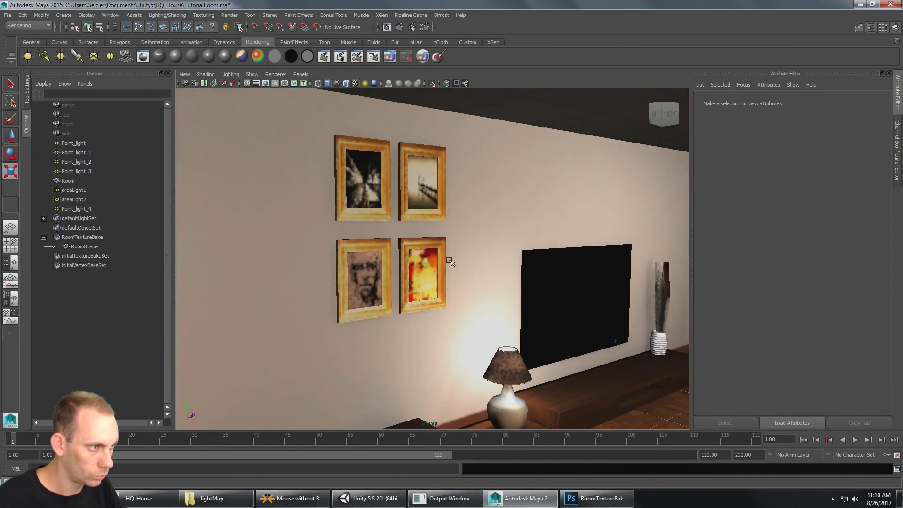
scroll(475, 292, up, 3)
alt+drag(475, 292, 468, 290)
alt+middle_drag(467, 290, 472, 299)
scroll(482, 339, down, 5)
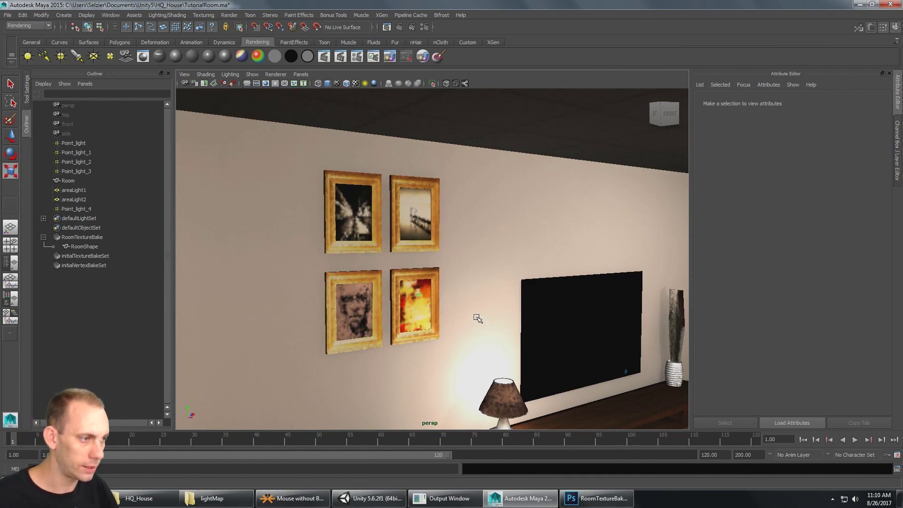
scroll(478, 318, down, 3)
scroll(485, 303, up, 3)
mouse_move(484, 302)
alt+mouse_down()
mouse_move(493, 299)
mouse_move(483, 301)
alt+mouse_up()
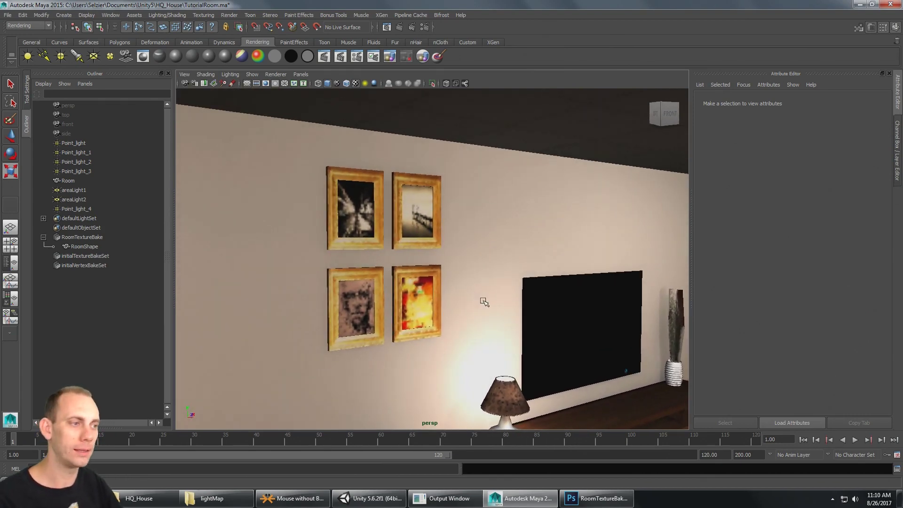
Step: Examine the baked texture across the whole living room, including the floor, ceiling and sofa area
scroll(486, 301, down, 3)
mouse_move(486, 301)
alt+mouse_down()
mouse_move(500, 302)
mouse_move(470, 280)
mouse_move(505, 283)
alt+mouse_up()
alt+middle_drag(476, 282, 426, 276)
scroll(426, 277, down, 4)
alt+drag(427, 276, 472, 299)
scroll(438, 291, up, 1)
scroll(447, 293, up, 2)
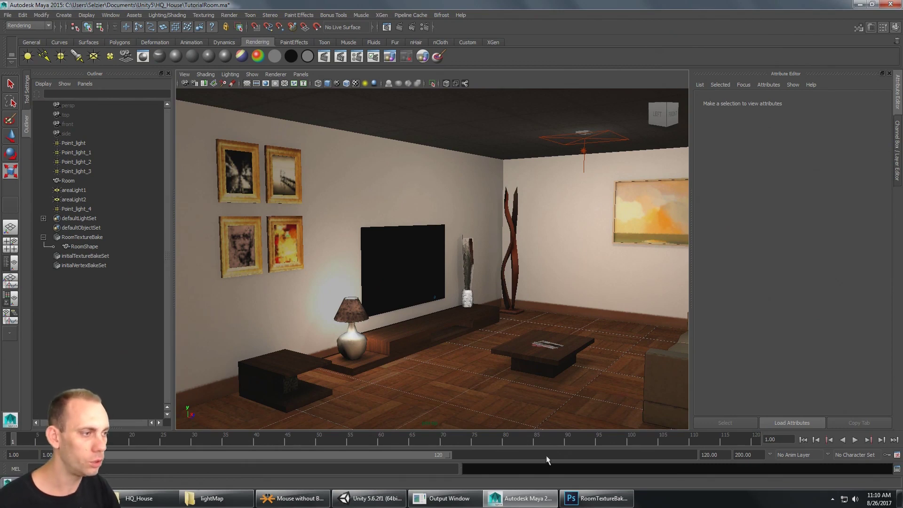
scroll(421, 423, down, 5)
scroll(421, 423, up, 2)
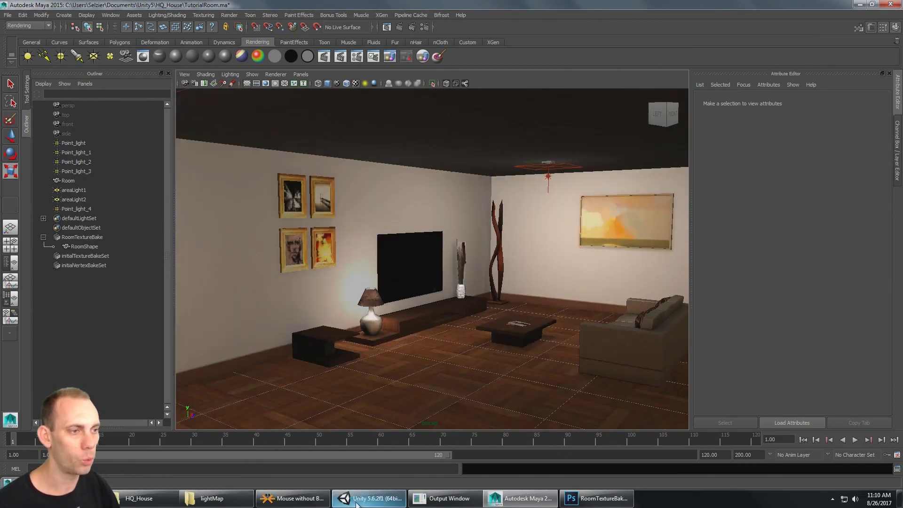
Step: Switch to Unity and select the Room's wall, floor and ceiling faces around the empty corner as one group
click(369, 498)
scroll(428, 224, down, 5)
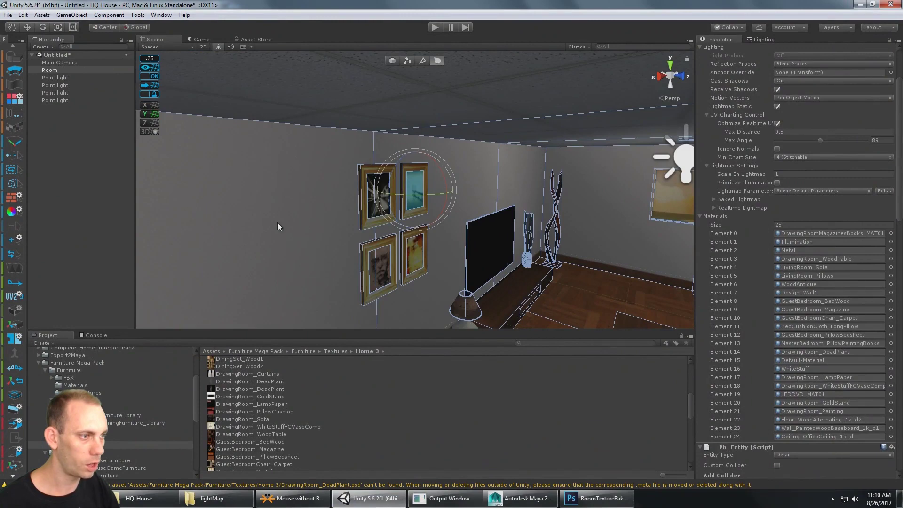
click(277, 222)
scroll(362, 228, down, 3)
alt+drag(413, 239, 334, 236)
middle_drag(334, 236, 442, 221)
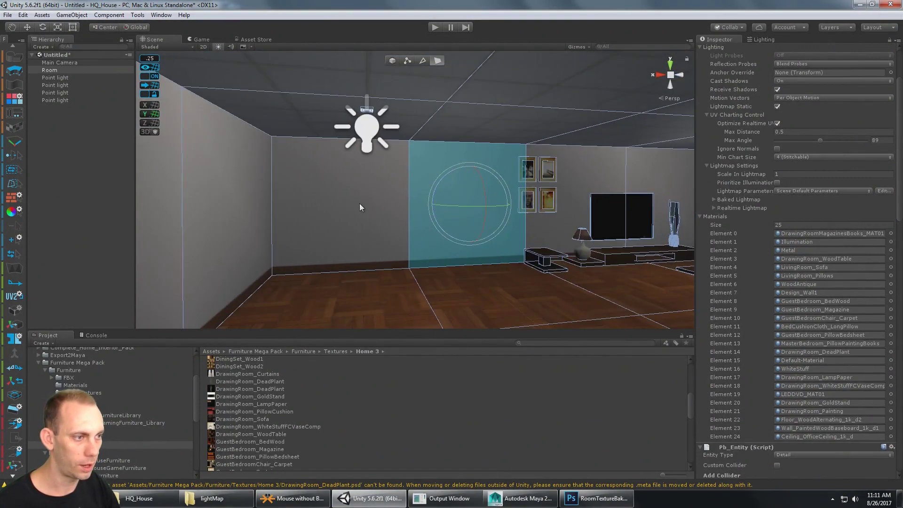
shift+click(338, 231)
shift+click(359, 316)
shift+click(230, 206)
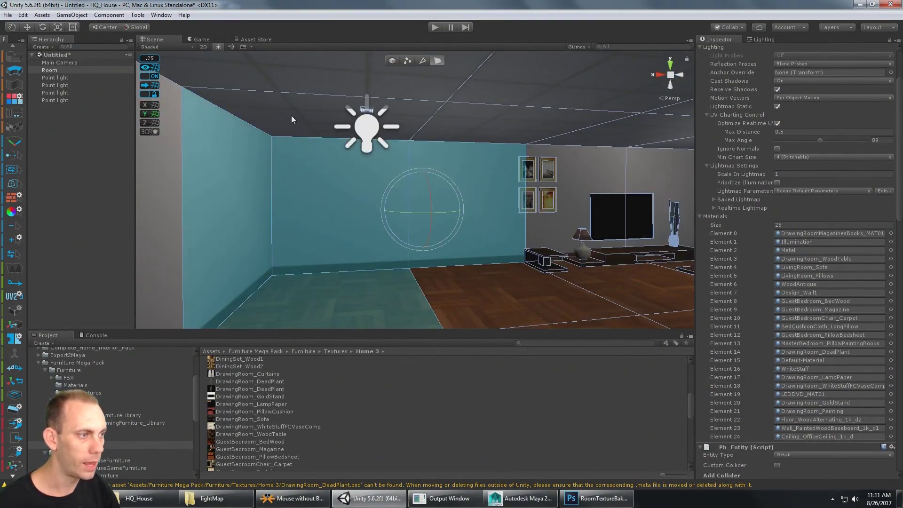
shift+click(291, 114)
shift+click(299, 100)
shift+click(504, 128)
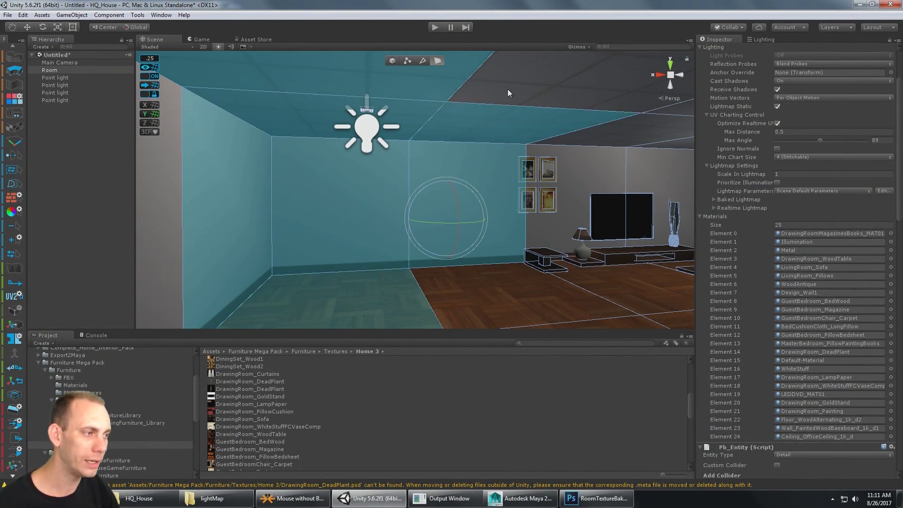
Step: Select the lower picture and lampshade faces, return to object selection mode, and go back to Maya
alt+drag(527, 288, 416, 162)
click(425, 179)
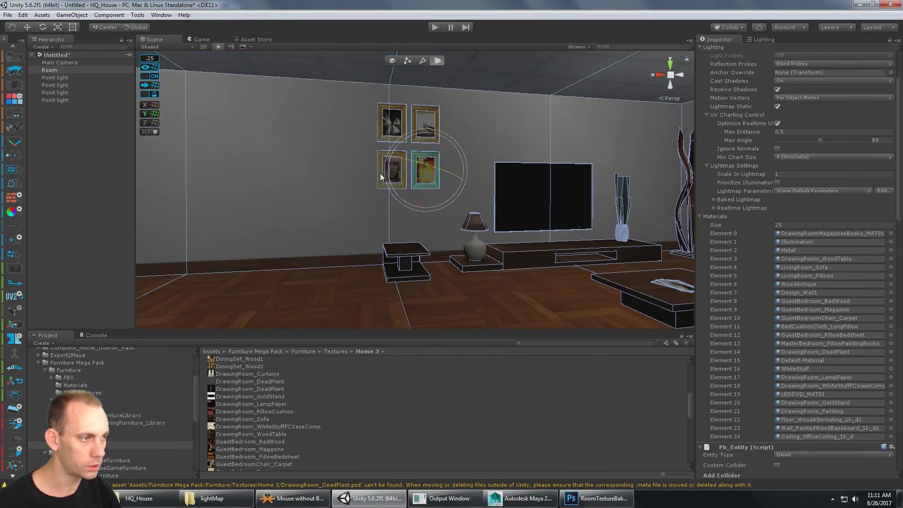
shift+click(474, 223)
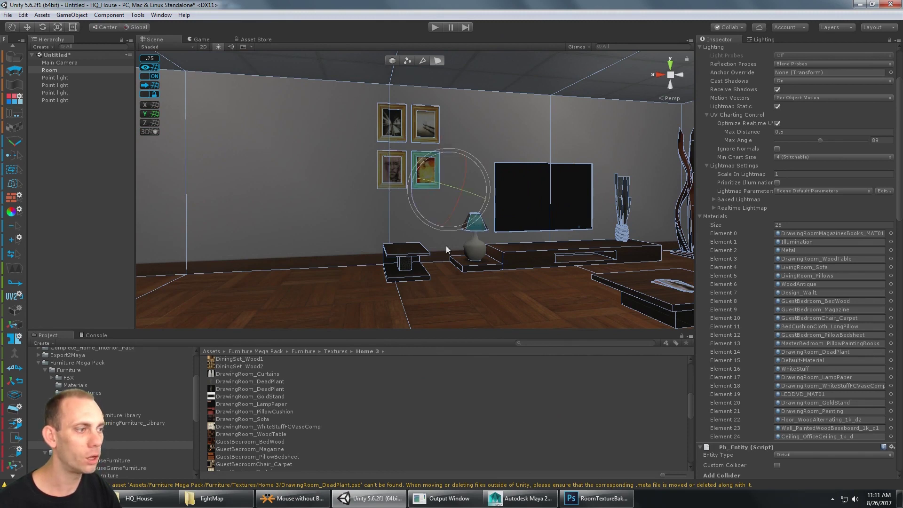
click(388, 61)
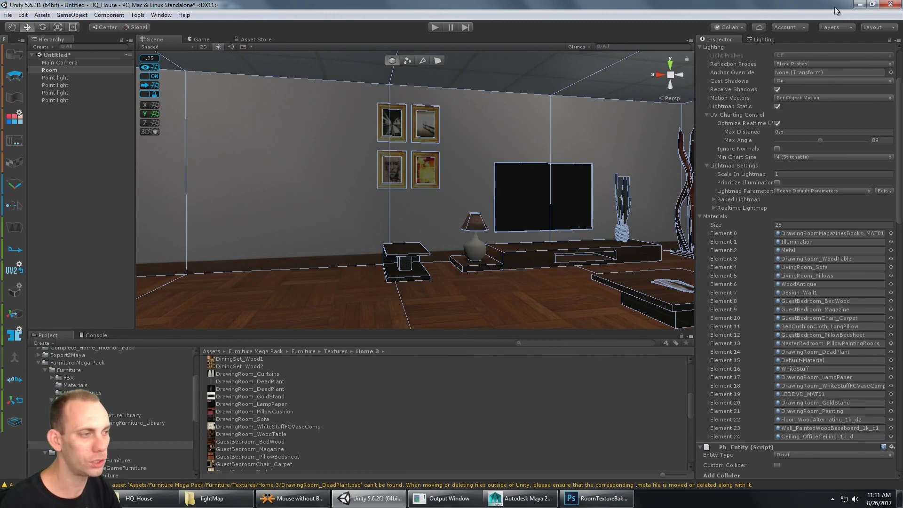
click(857, 6)
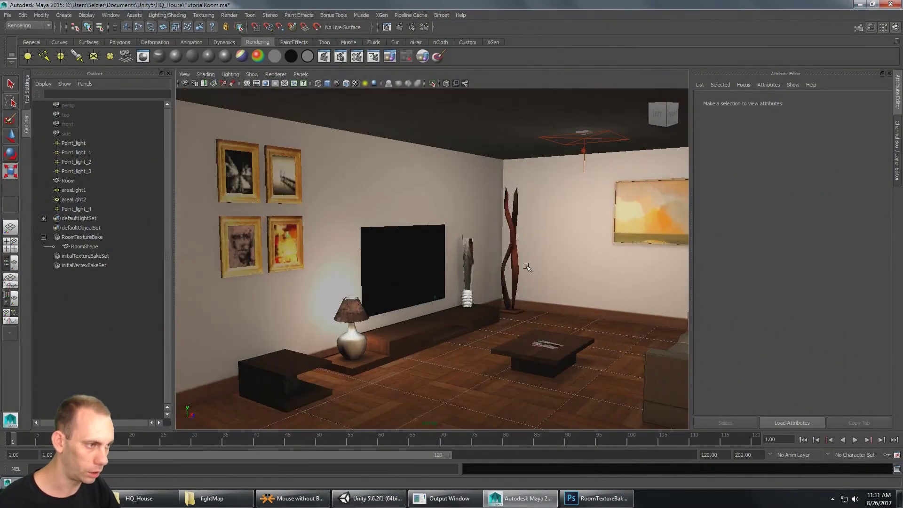
Step: Select the RoomTextureBake set and its RoomShape mesh, and clear the selection
alt+drag(503, 268, 448, 245)
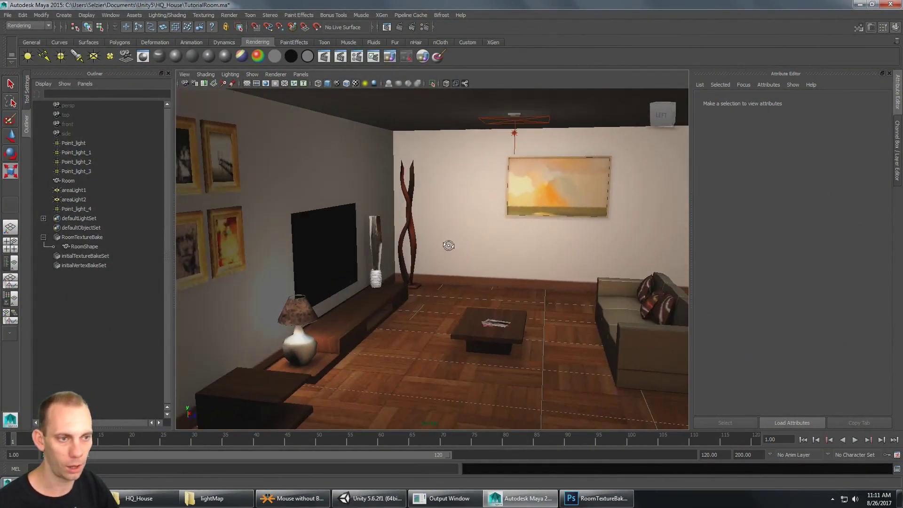
click(80, 247)
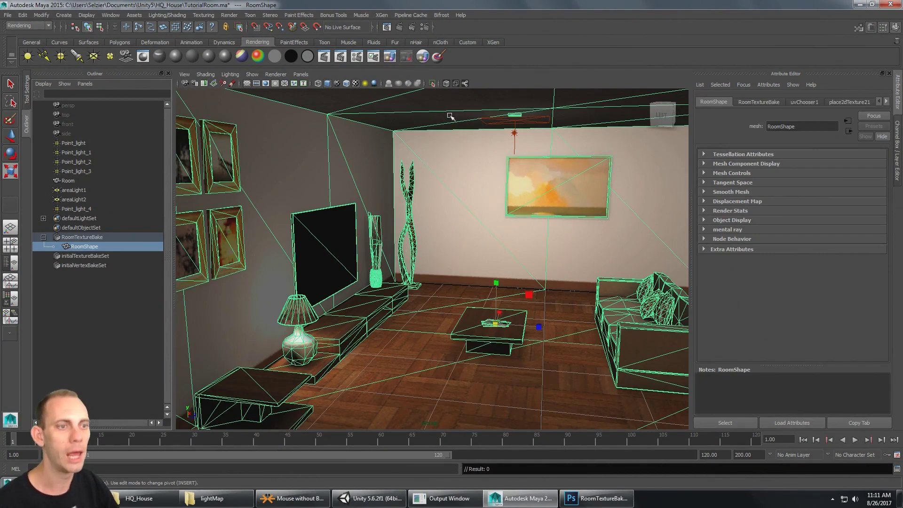
click(87, 237)
click(91, 247)
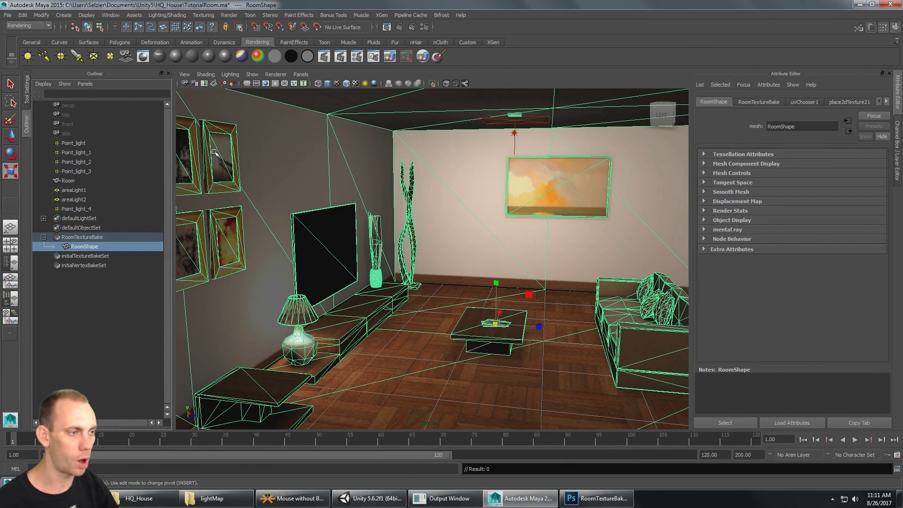
alt+middle_drag(532, 292, 548, 301)
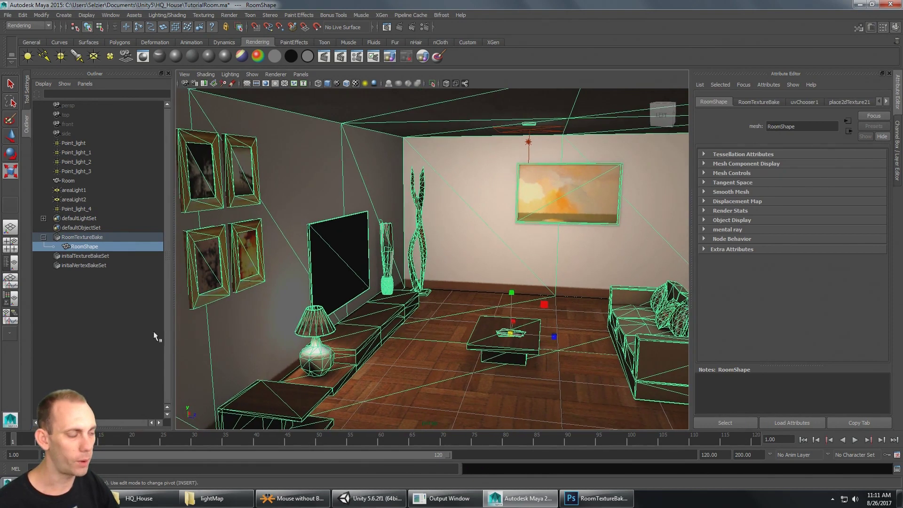
click(157, 337)
Step: Inspect the baked light and shadow detail around the pictures, television and vase plant up close and from across the room
alt+drag(349, 276, 505, 294)
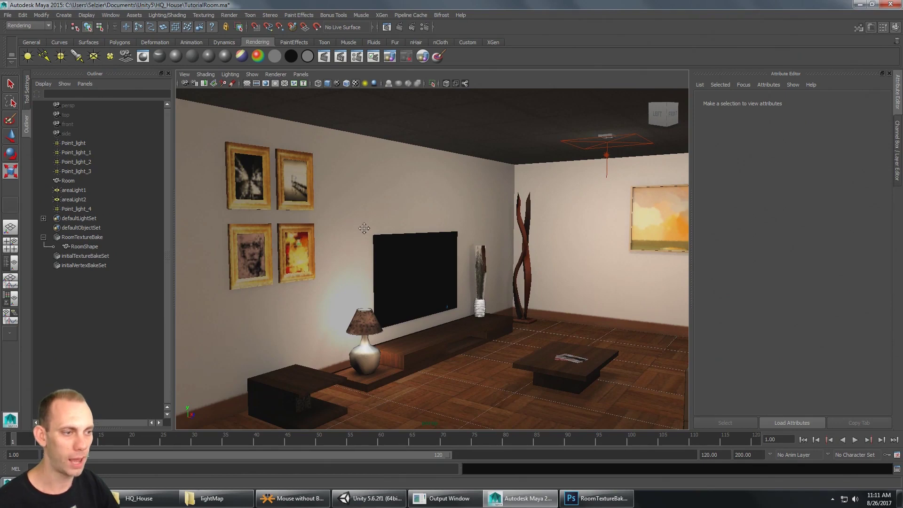
alt+middle_drag(364, 228, 370, 246)
alt+drag(369, 246, 375, 246)
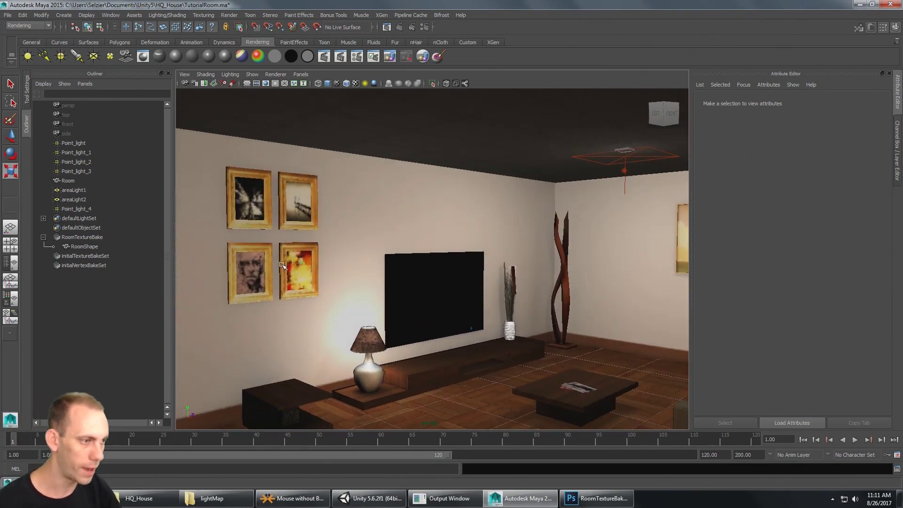
mouse_move(474, 276)
alt+mouse_down()
mouse_move(491, 255)
mouse_move(431, 225)
mouse_move(405, 224)
mouse_move(422, 228)
mouse_move(411, 238)
mouse_move(395, 234)
alt+mouse_up()
alt+middle_drag(395, 233, 434, 243)
alt+drag(433, 244, 642, 278)
mouse_move(471, 282)
alt+mouse_down()
mouse_move(456, 274)
mouse_move(463, 271)
alt+mouse_up()
alt+drag(458, 230, 419, 242)
alt+middle_drag(418, 242, 265, 279)
alt+right_drag(265, 279, 513, 312)
alt+middle_drag(476, 318, 258, 164)
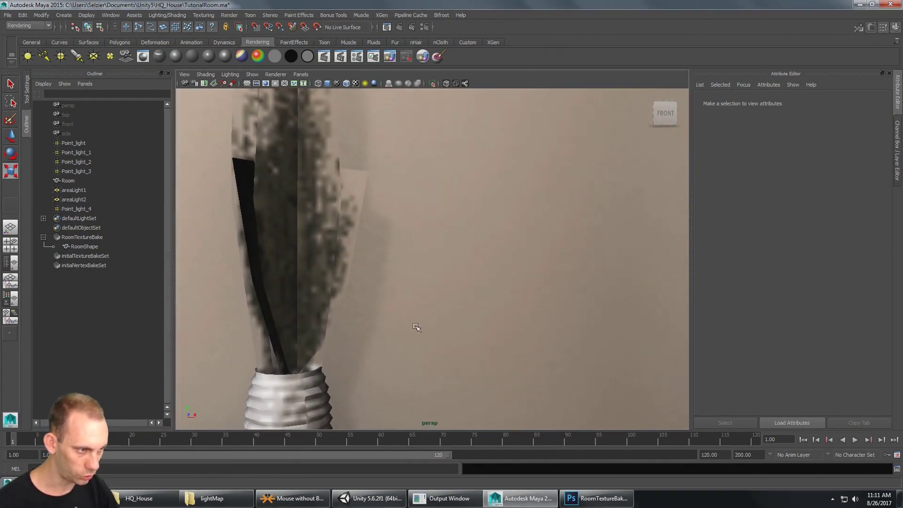
scroll(367, 296, down, 5)
alt+drag(367, 296, 405, 294)
scroll(383, 278, up, 3)
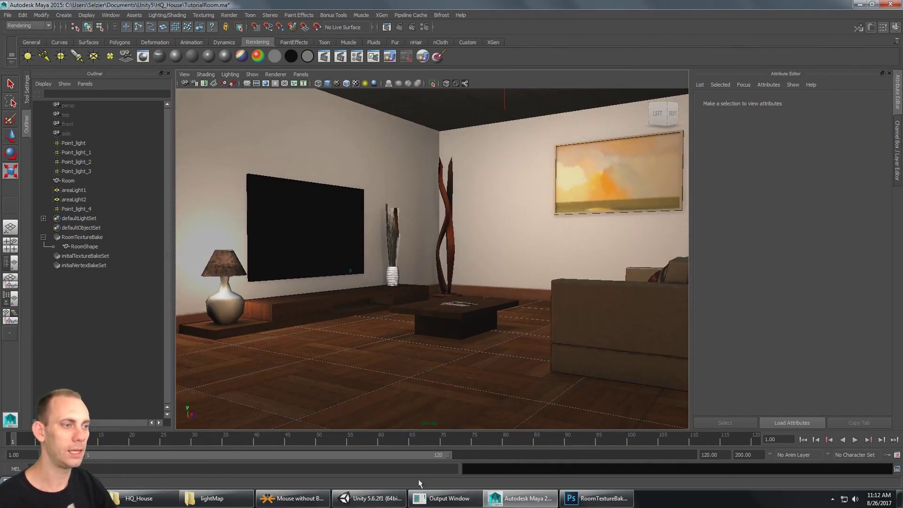
Step: Locate RoomTextureBake.tif in the lightMap folder, then clear the console in Unity and return to the project's asset list
click(212, 498)
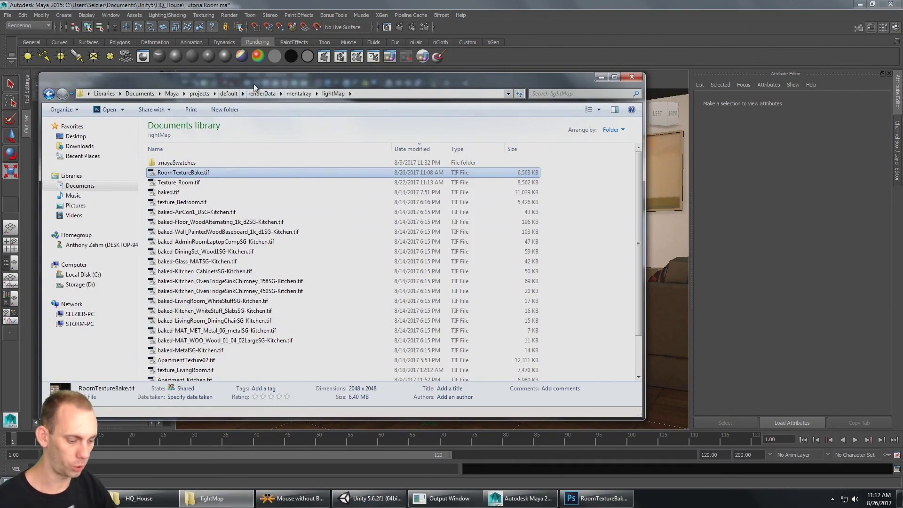
drag(358, 77, 496, 80)
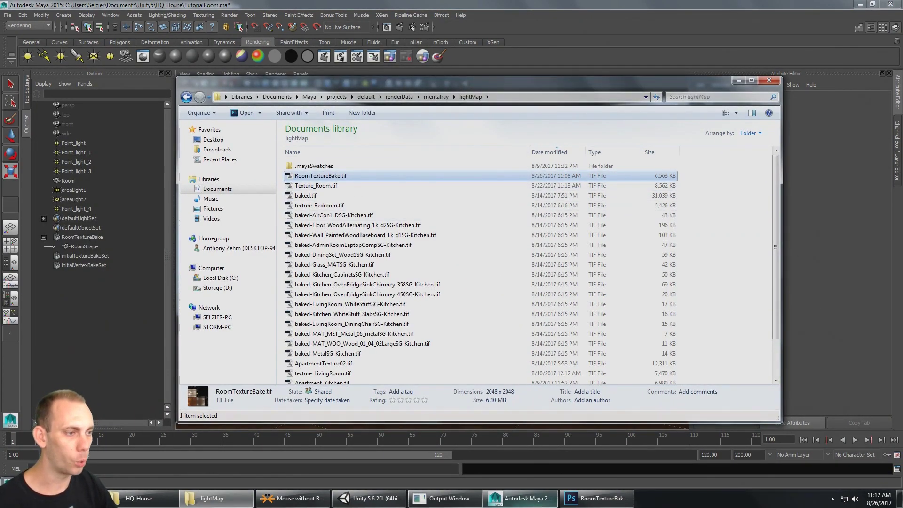
click(368, 498)
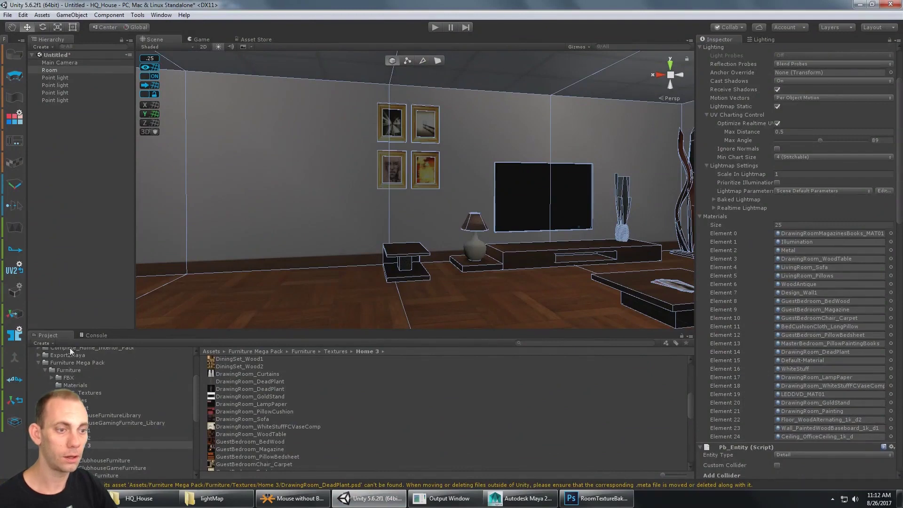
click(94, 335)
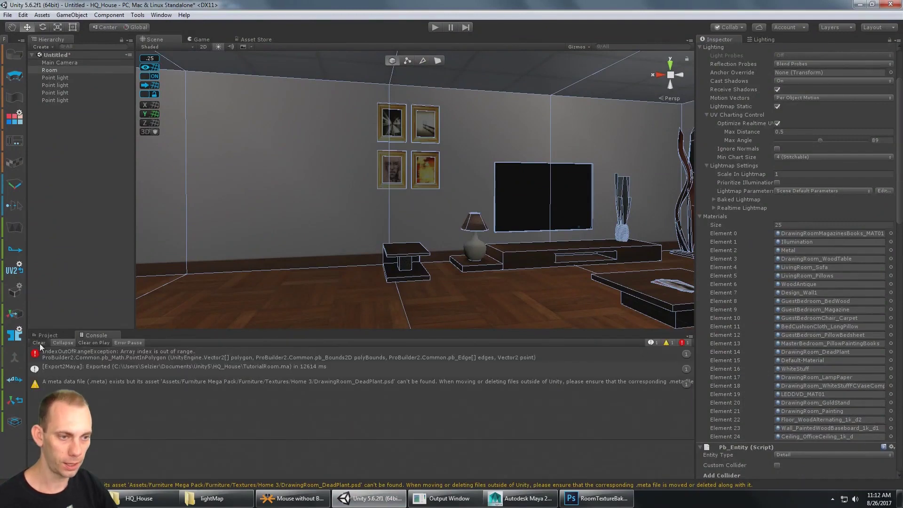
click(47, 335)
scroll(55, 362, up, 1)
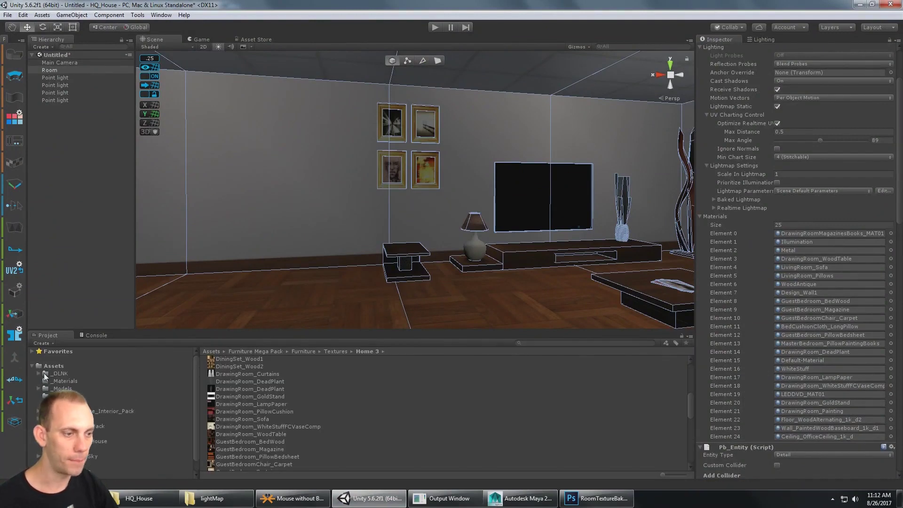
Step: Import RoomTextureBake.tif from the lightMap folder into the Unity project's Assets folder and select the imported texture
click(239, 505)
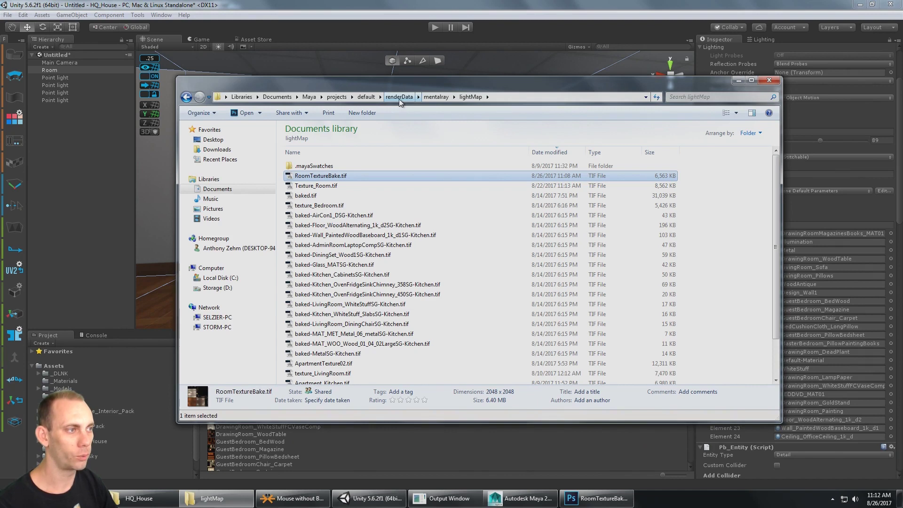
drag(322, 179, 58, 366)
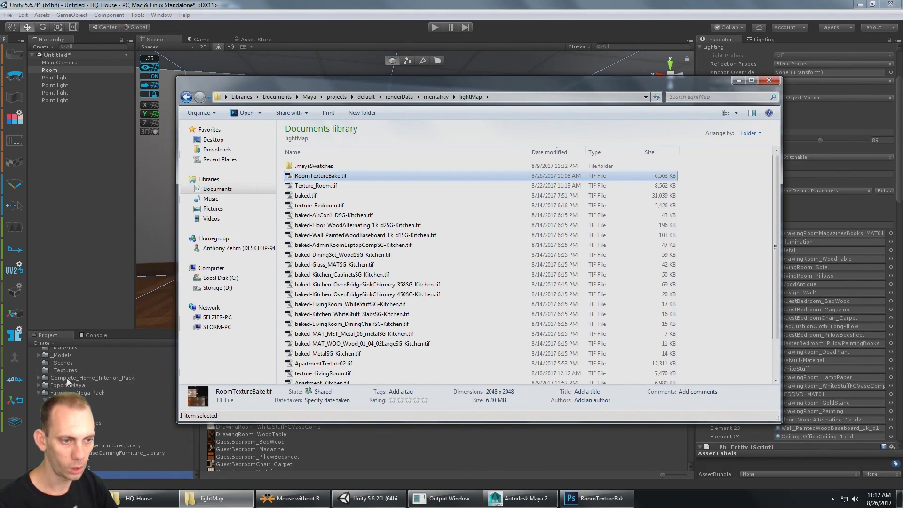
click(58, 360)
click(54, 366)
scroll(308, 381, down, 3)
click(247, 467)
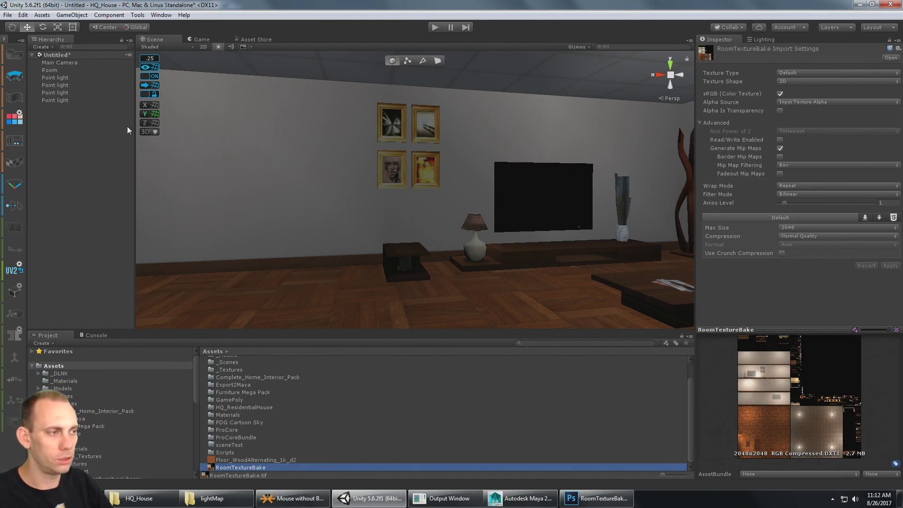
Step: Select the Room object in the scene and review the list of materials on its mesh renderer
scroll(435, 147, down, 2)
alt+drag(402, 157, 393, 186)
scroll(353, 173, down, 2)
click(405, 172)
scroll(406, 176, down, 2)
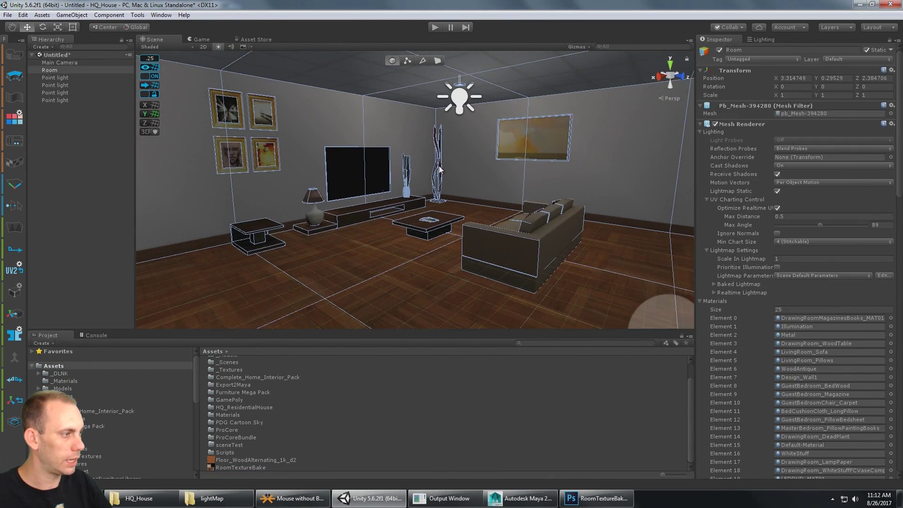
scroll(809, 283, down, 3)
scroll(809, 283, down, 3)
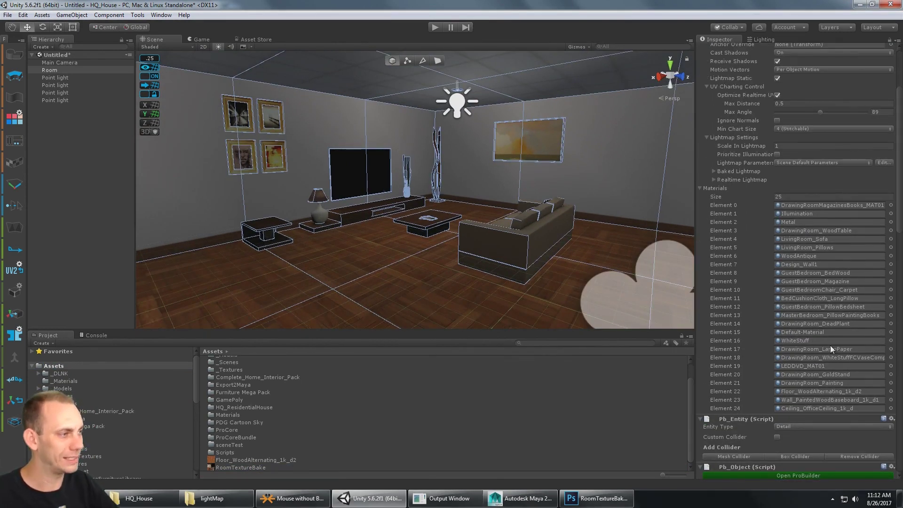
scroll(831, 346, up, 6)
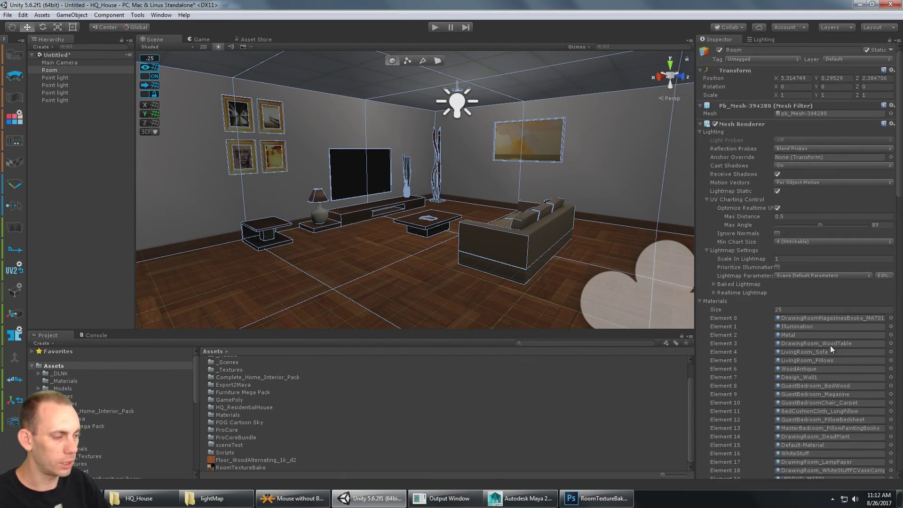
Step: View the baked texture in Photoshop, then switch to Maya and select the Room object
click(597, 498)
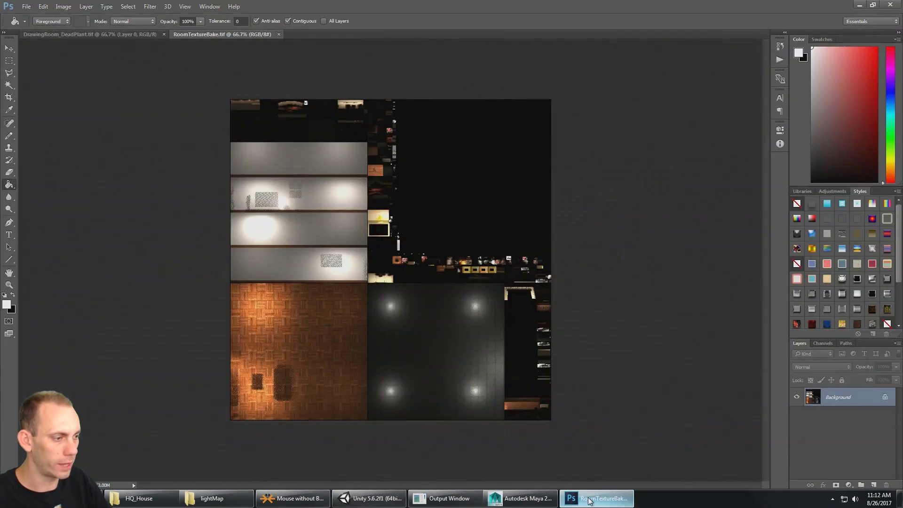
click(497, 502)
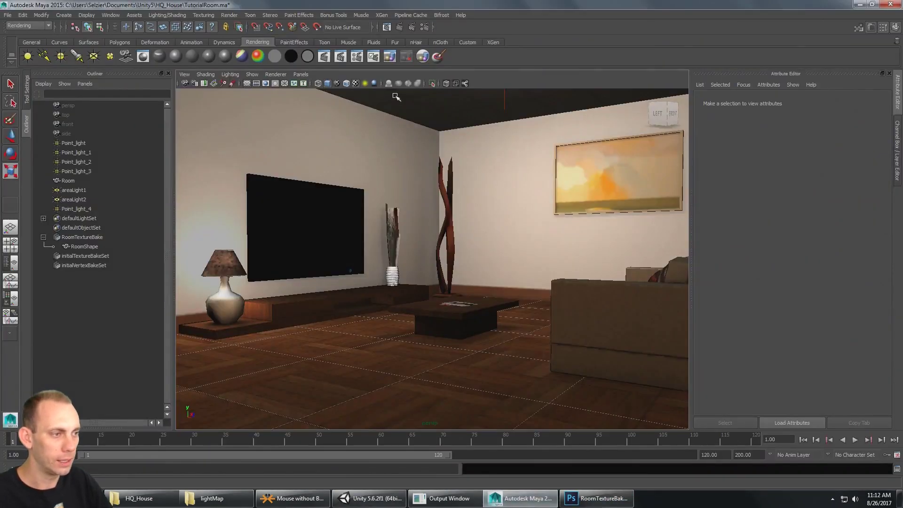
scroll(397, 97, down, 5)
alt+drag(429, 133, 411, 182)
alt+middle_drag(412, 182, 397, 140)
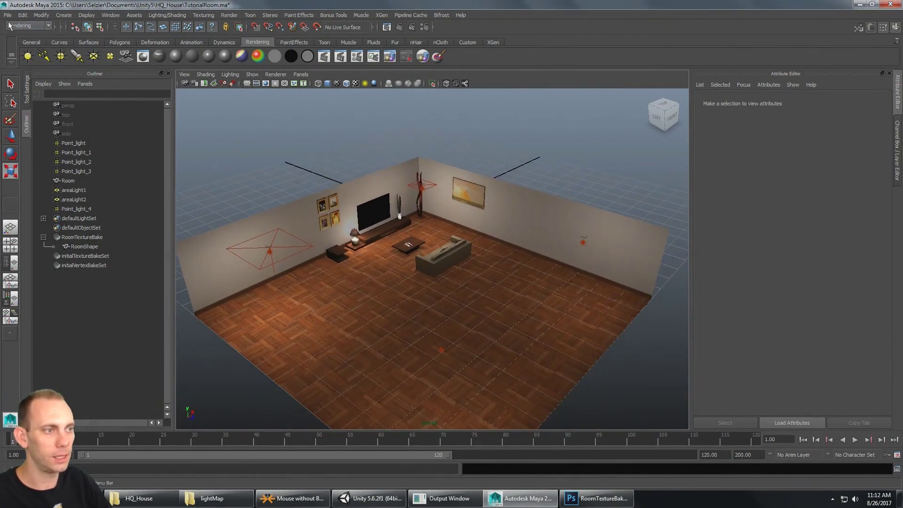
click(85, 247)
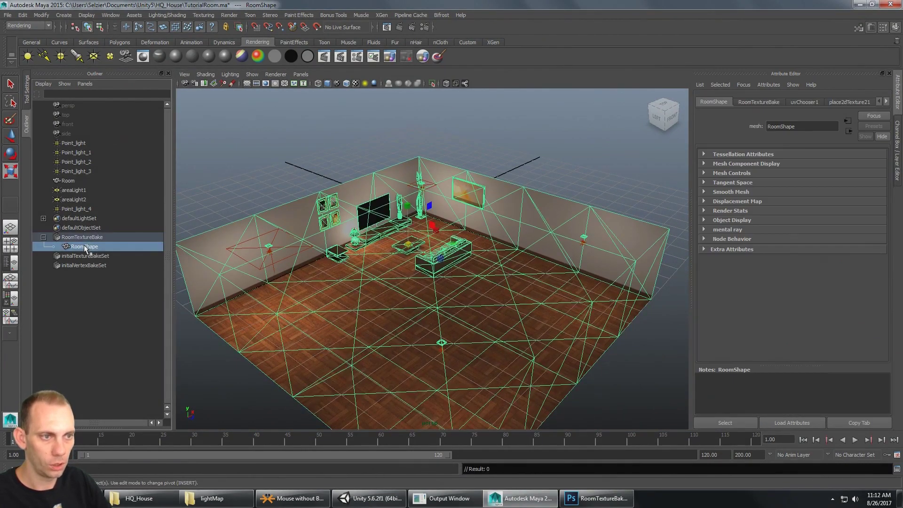
click(71, 181)
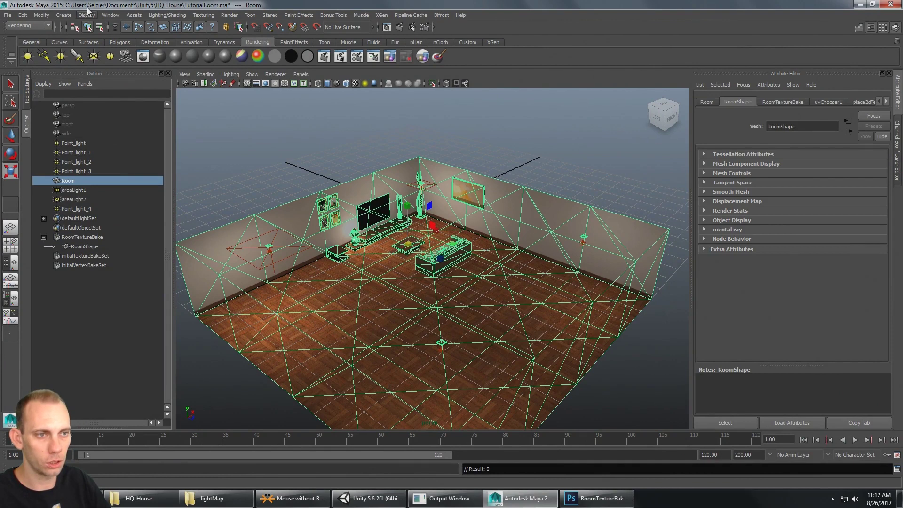
Step: Export the selected Room as an FBX file named TutorialRoom into the default project's scenes folder
click(8, 16)
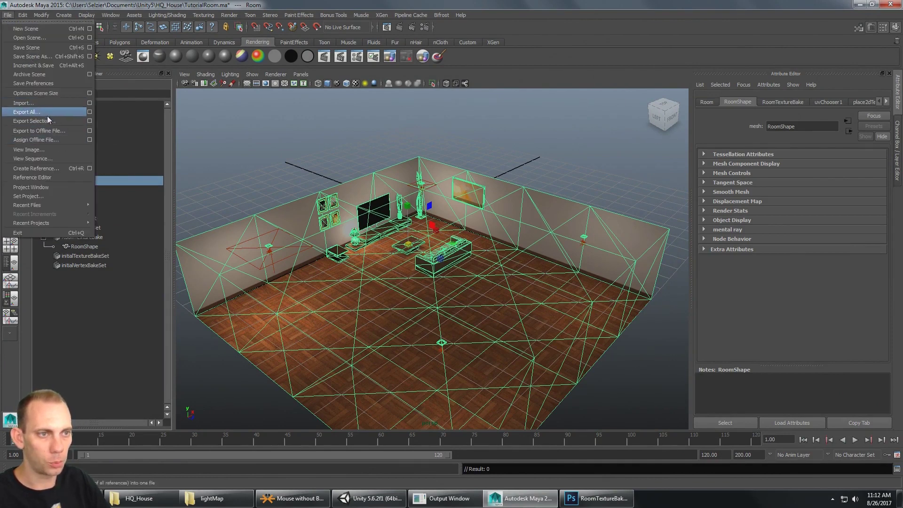
click(53, 121)
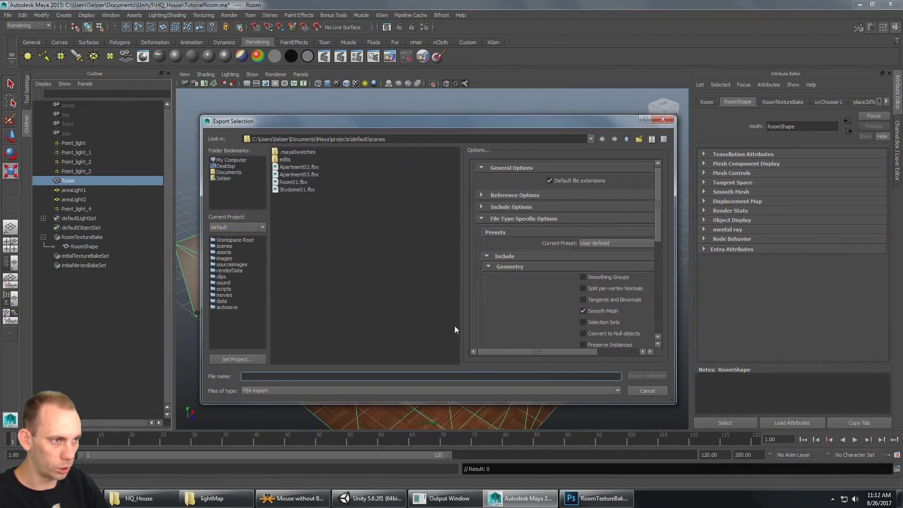
click(294, 181)
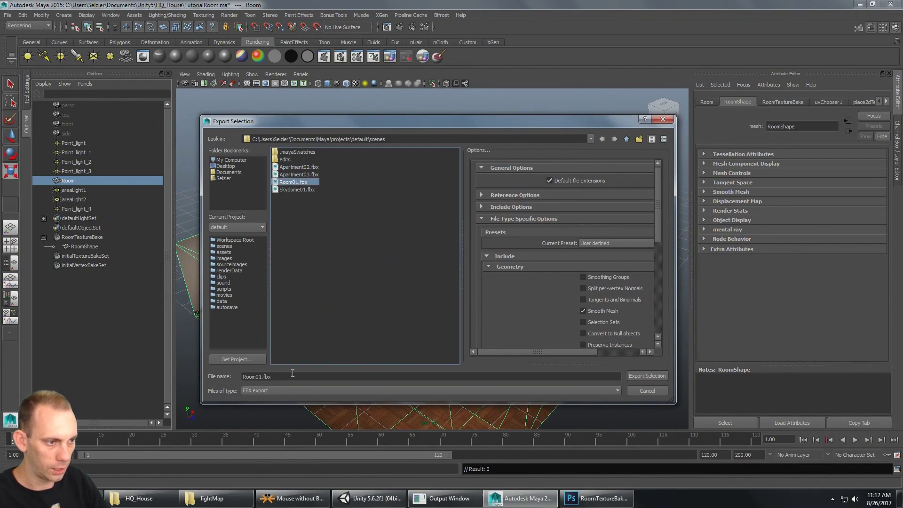
click(264, 376)
key(shift+Home)
text(TutorialRoom)
key(Return)
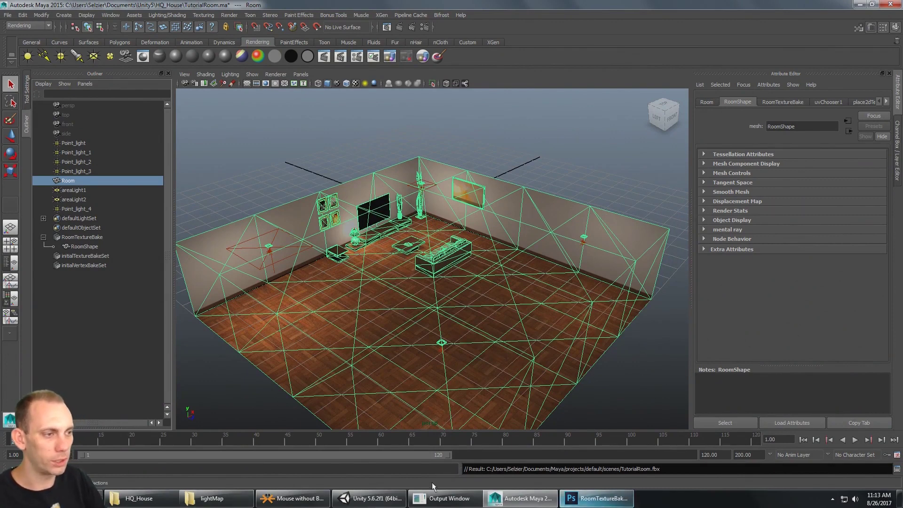
Step: Switch to Unity and import TutorialRoom.fbx from the Maya scenes folder into the project's Assets folder
click(387, 502)
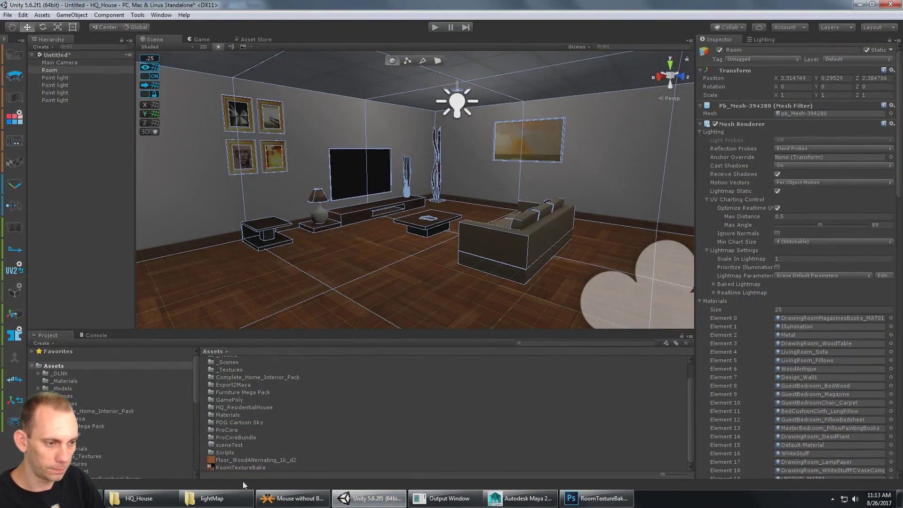
click(207, 498)
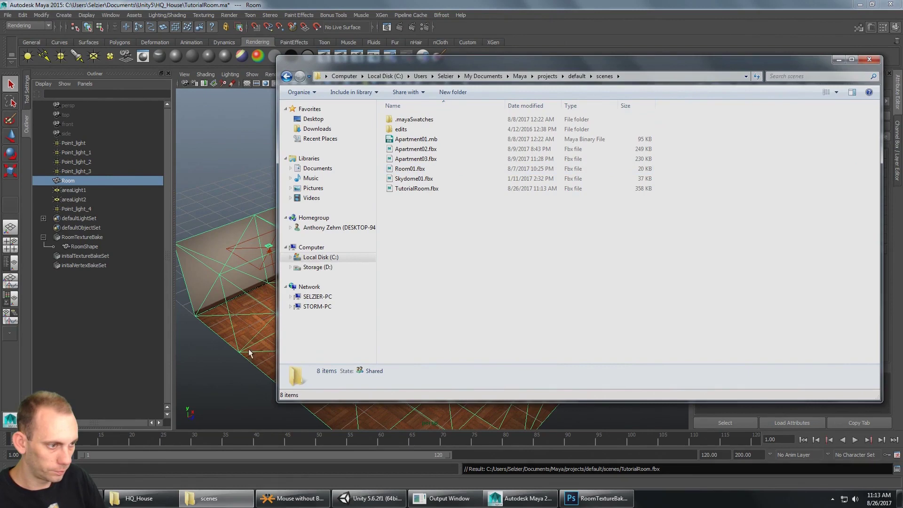
click(386, 498)
key(alt+Tab)
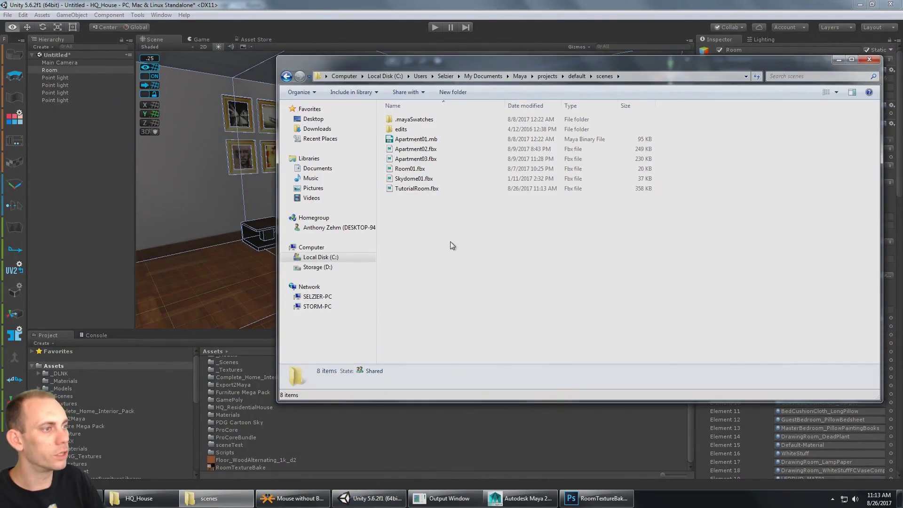
drag(437, 188, 60, 365)
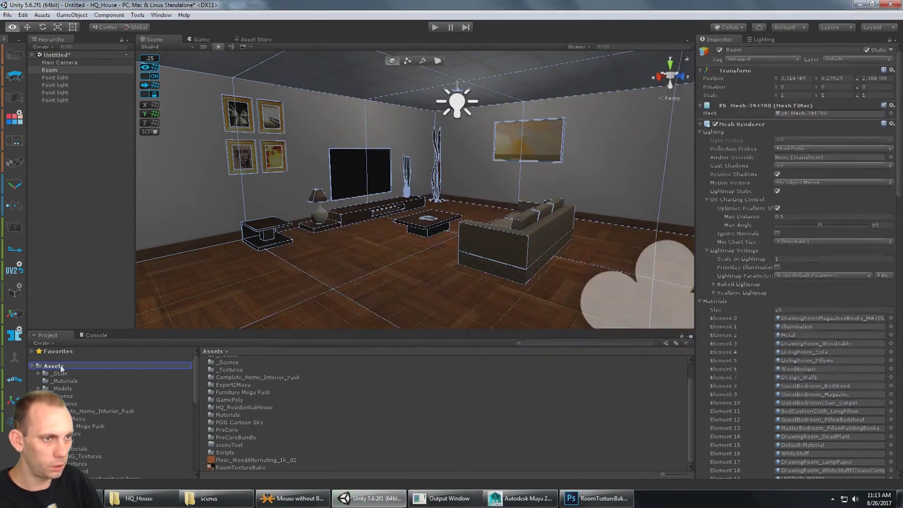
Step: Deactivate the original Room object in the Unity scene and clear the selection
scroll(376, 227, down, 8)
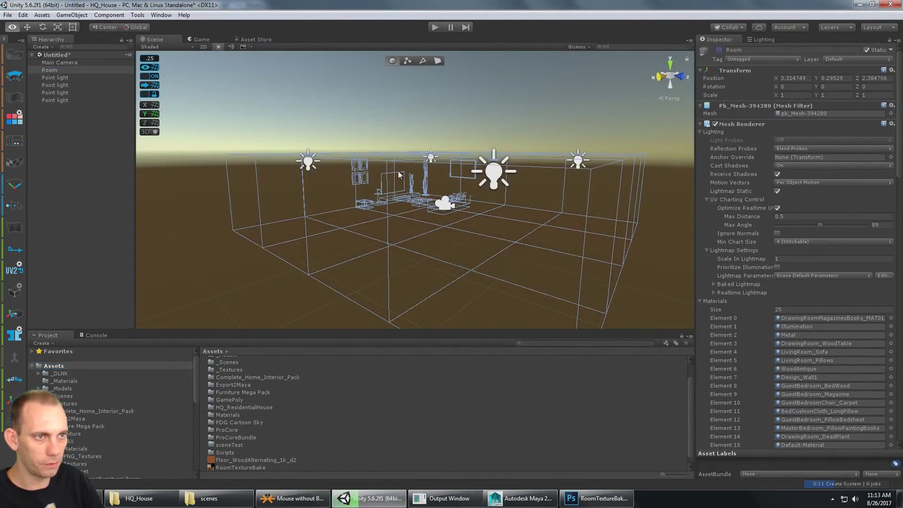
click(90, 173)
mouse_move(337, 165)
alt+mouse_down()
mouse_move(337, 153)
mouse_move(344, 161)
alt+mouse_up()
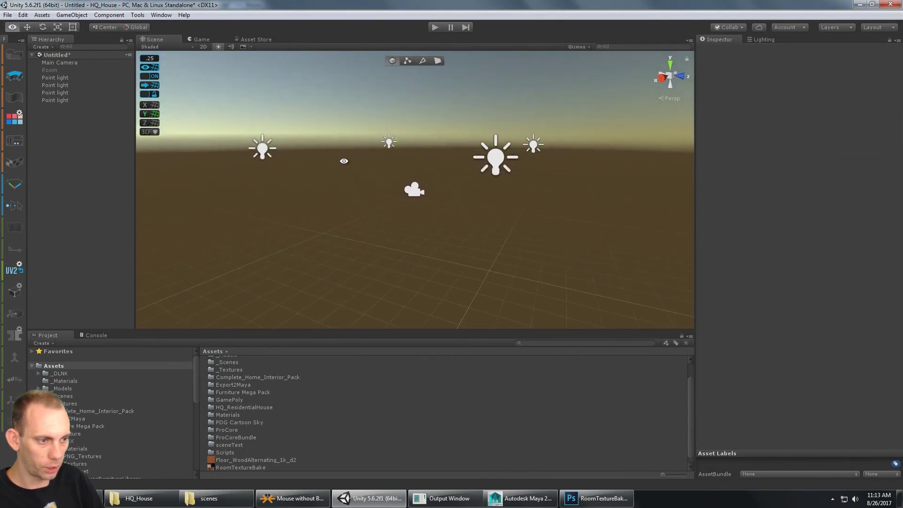
right_drag(344, 161, 342, 158)
Step: Delete a trial placement of TutorialRoom, and disable Use File Scale and Import Materials in the model's import settings
drag(229, 467, 400, 207)
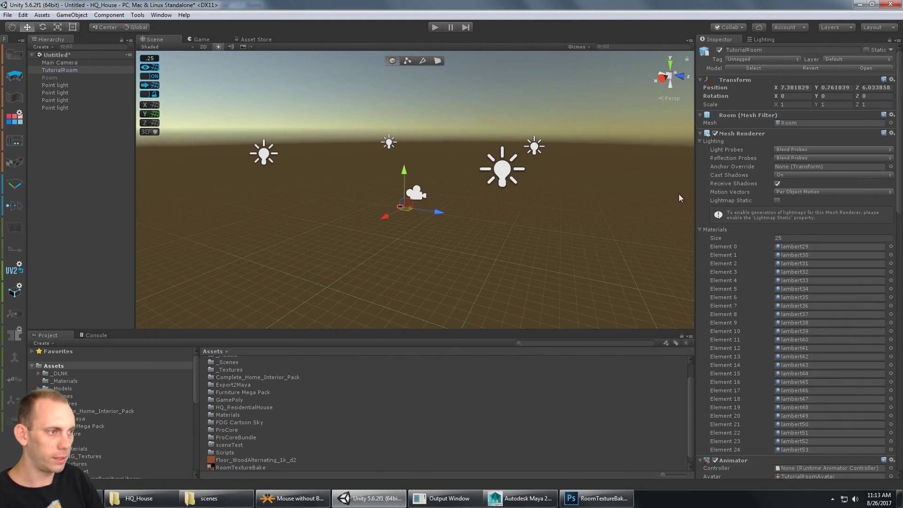
key(Delete)
scroll(263, 445, down, 1)
click(239, 469)
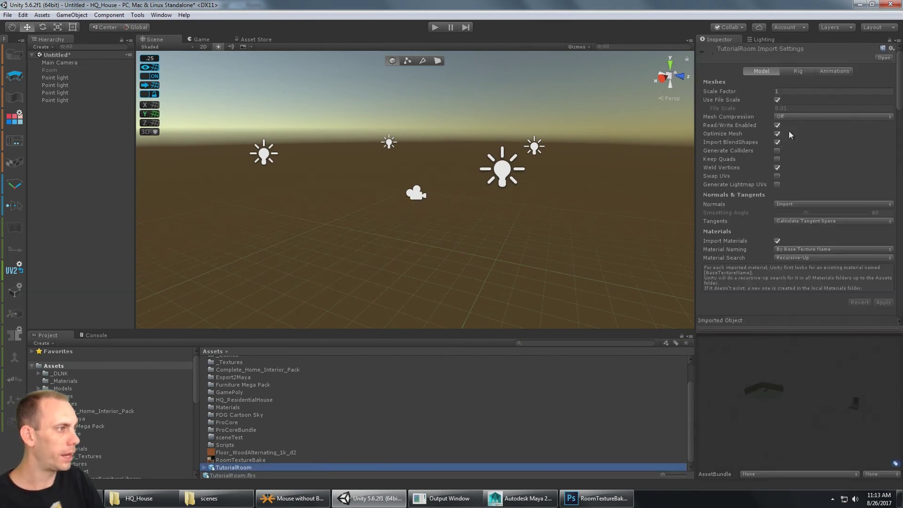
click(778, 100)
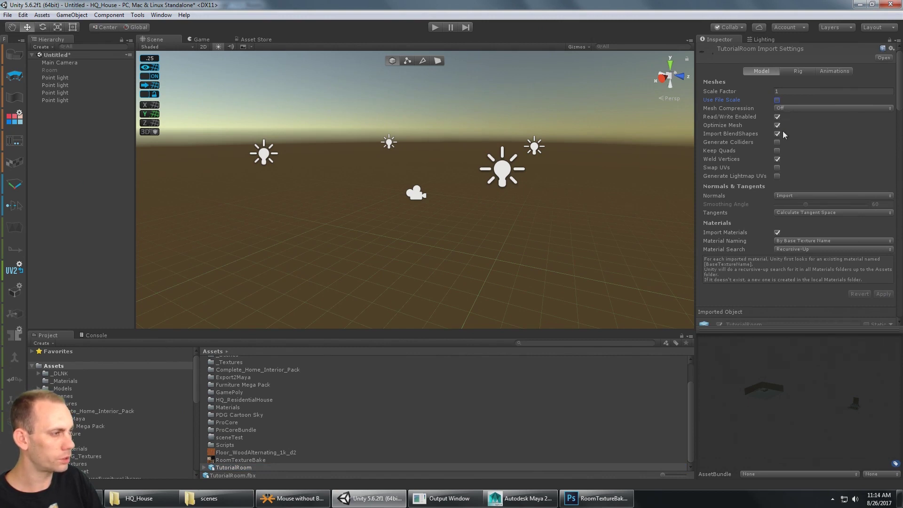
click(777, 232)
click(883, 263)
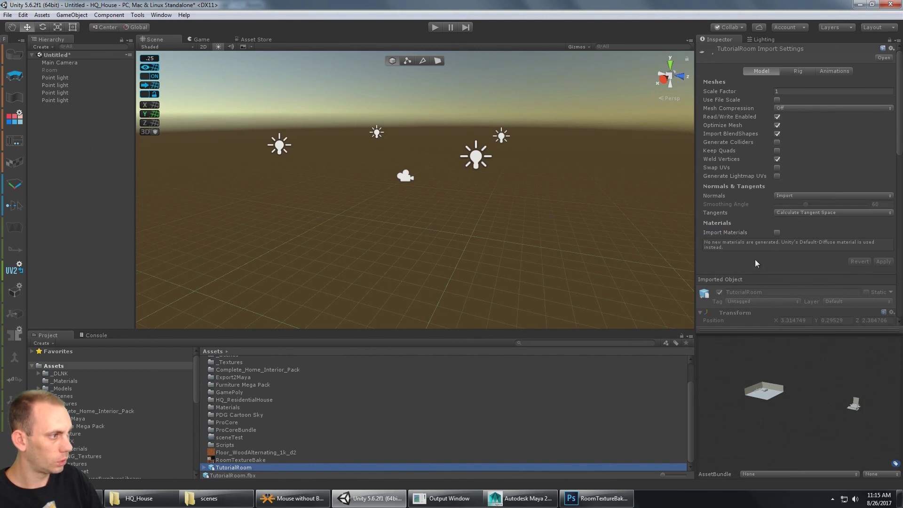
click(780, 250)
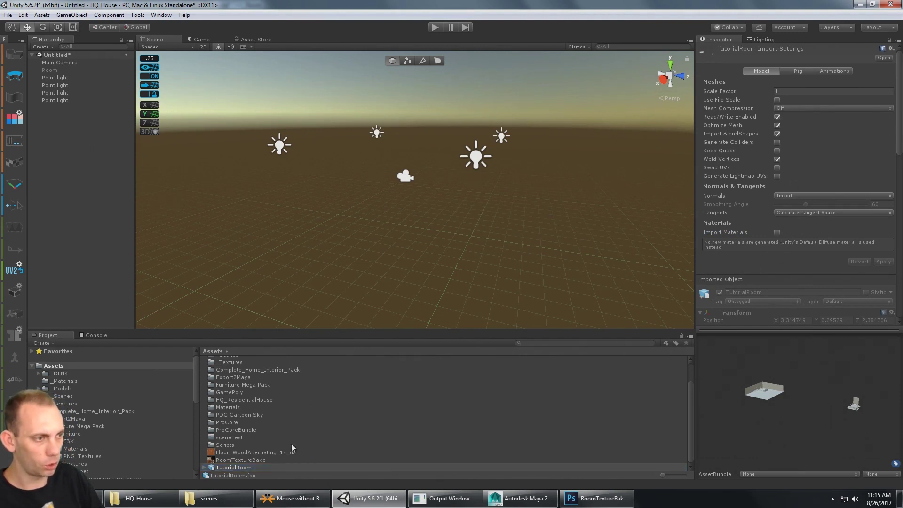
Step: Place the TutorialRoom model in the scene and apply the RoomTextureBake texture to it
drag(247, 472, 366, 224)
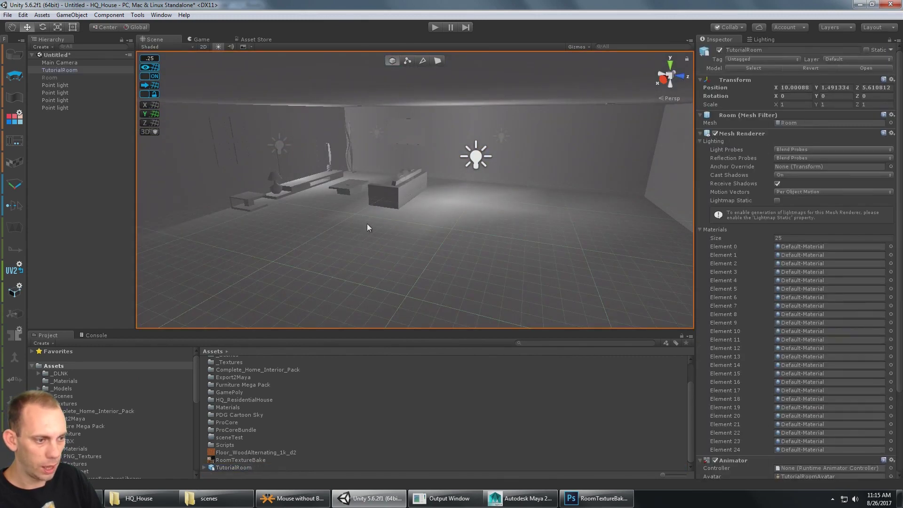
drag(242, 461, 464, 217)
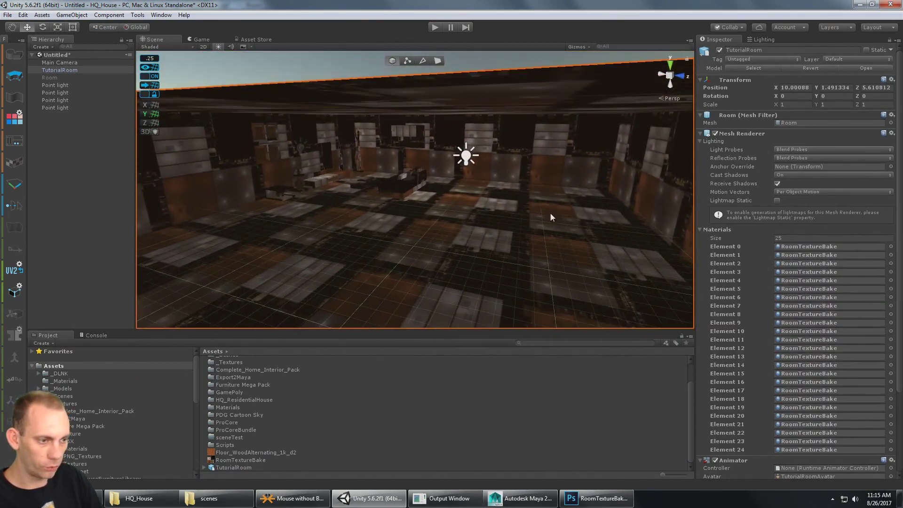
Step: Enable Swap UVs in TutorialRoom's import settings, apply the change and check the textured room in the scene
click(245, 467)
click(777, 167)
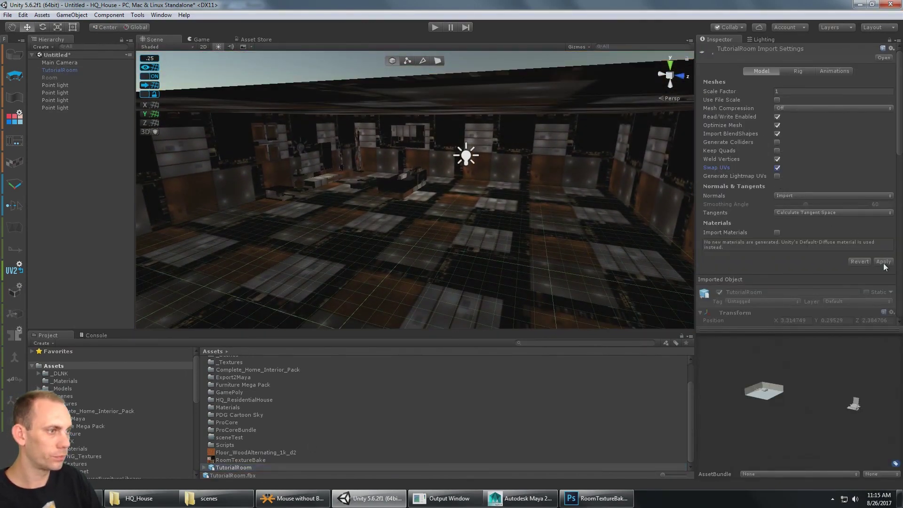
click(883, 261)
scroll(466, 89, down, 4)
alt+drag(475, 125, 465, 146)
click(493, 142)
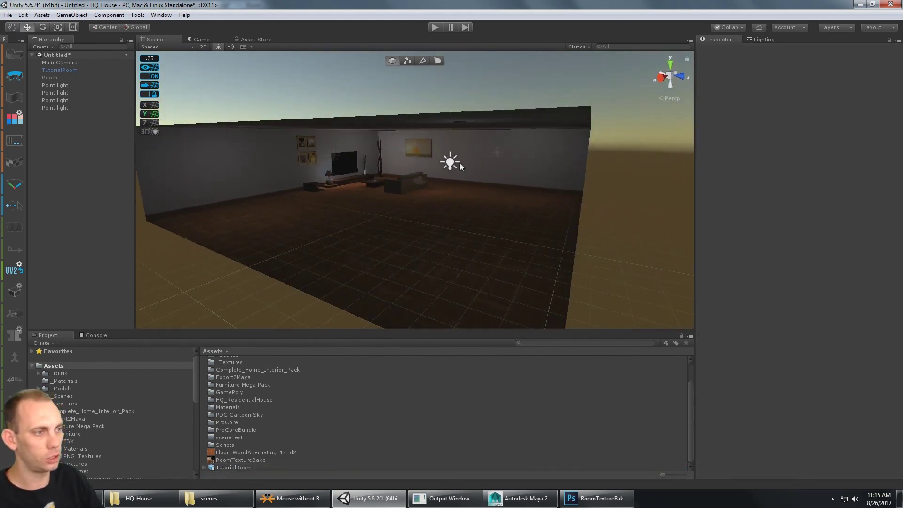
Step: Switch the RoomTextureBake material on TutorialRoom to the Unlit/Texture shader and clear the selection
scroll(459, 163, up, 5)
click(439, 236)
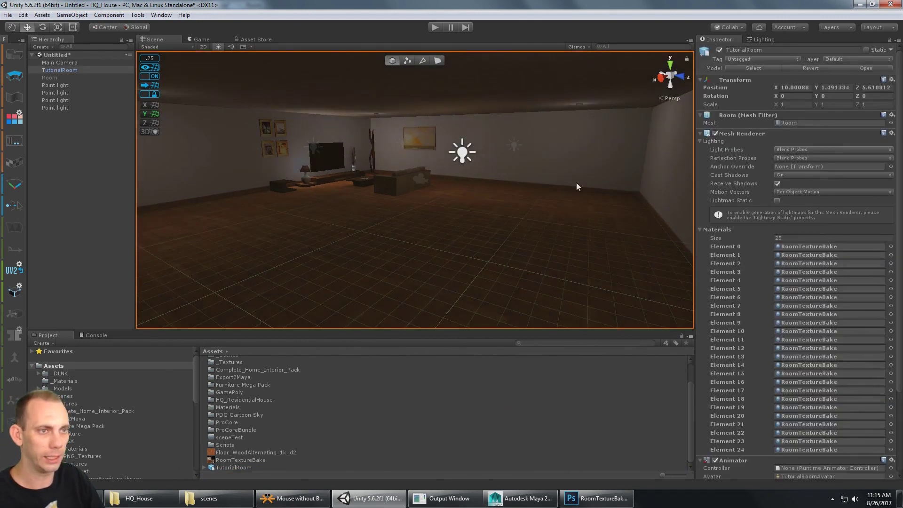
scroll(578, 186, down, 5)
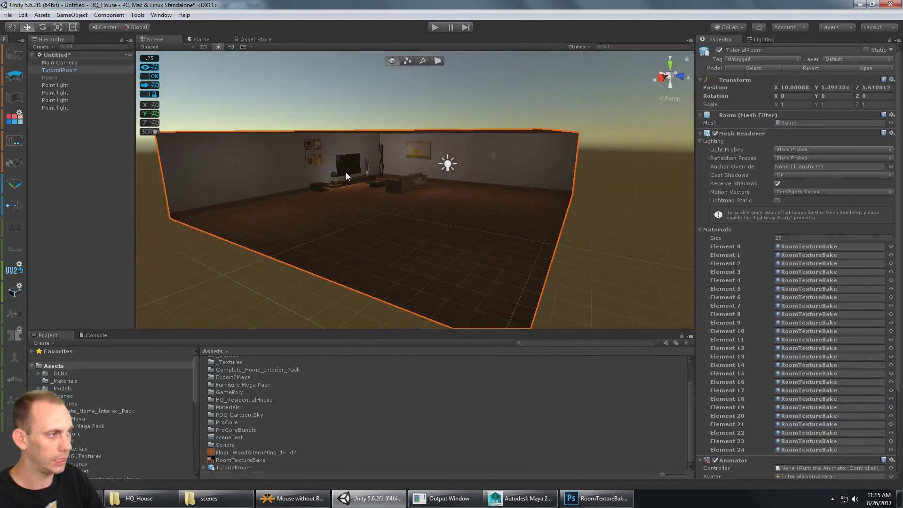
click(809, 247)
double_click(809, 247)
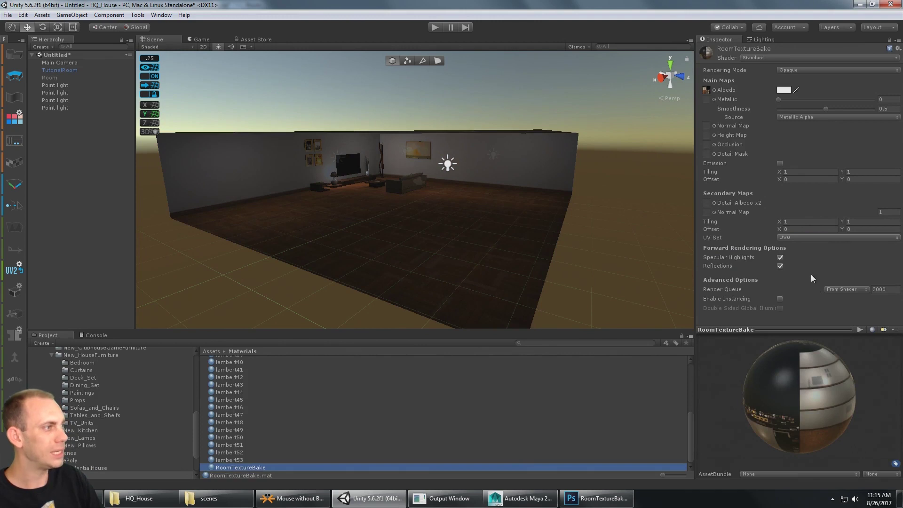
click(806, 58)
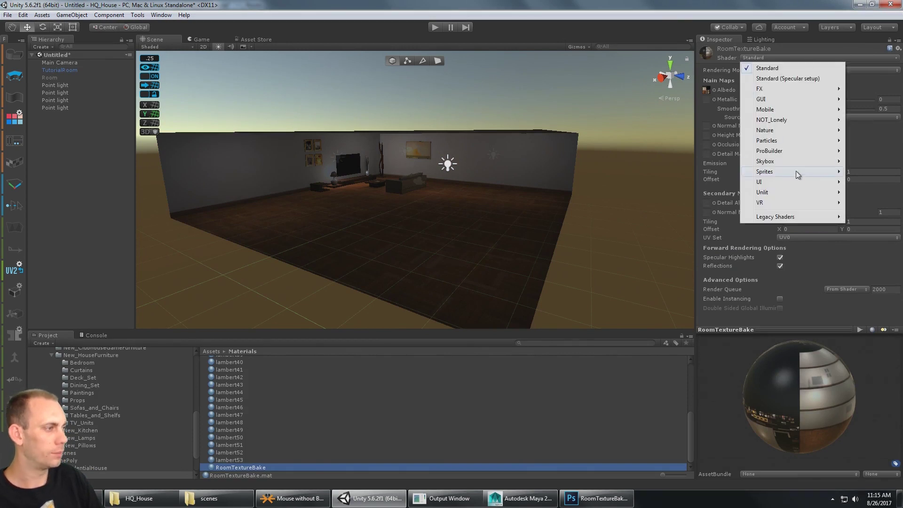
mouse_move(795, 192)
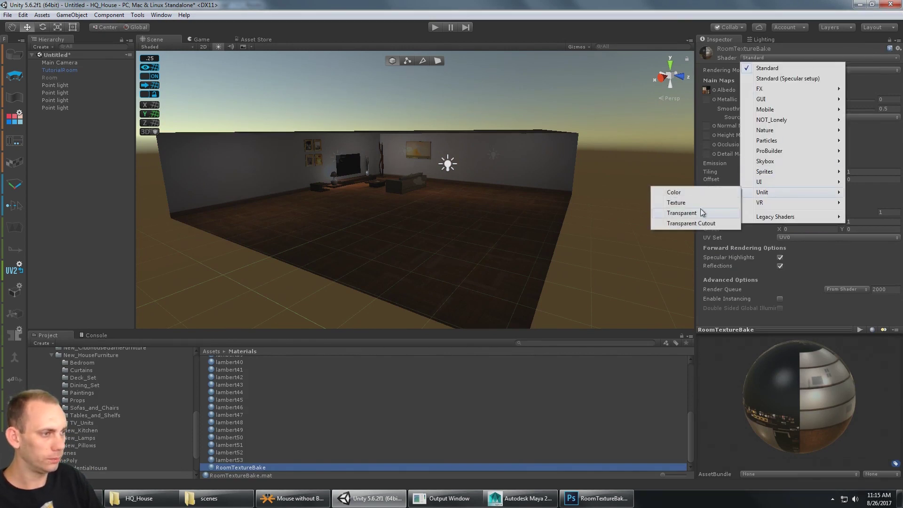
click(698, 203)
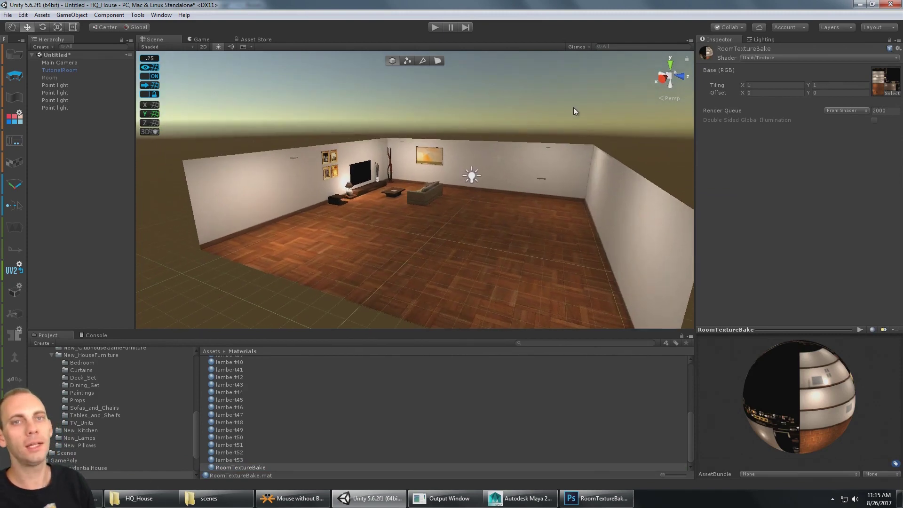
click(575, 111)
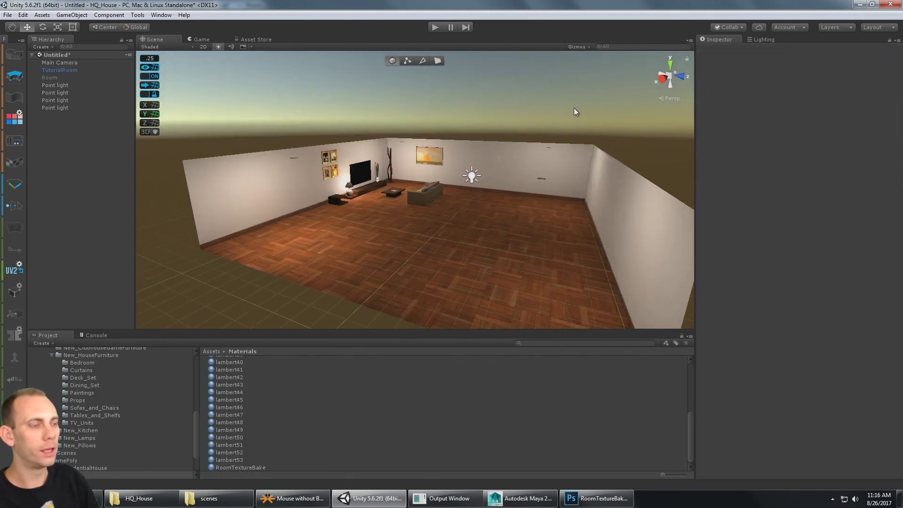
Step: Deactivate all four point lights in the scene
scroll(519, 177, up, 3)
key(w)
mouse_move(519, 177)
right_down()
mouse_move(512, 187)
mouse_move(476, 180)
mouse_move(610, 182)
right_up()
key(a)
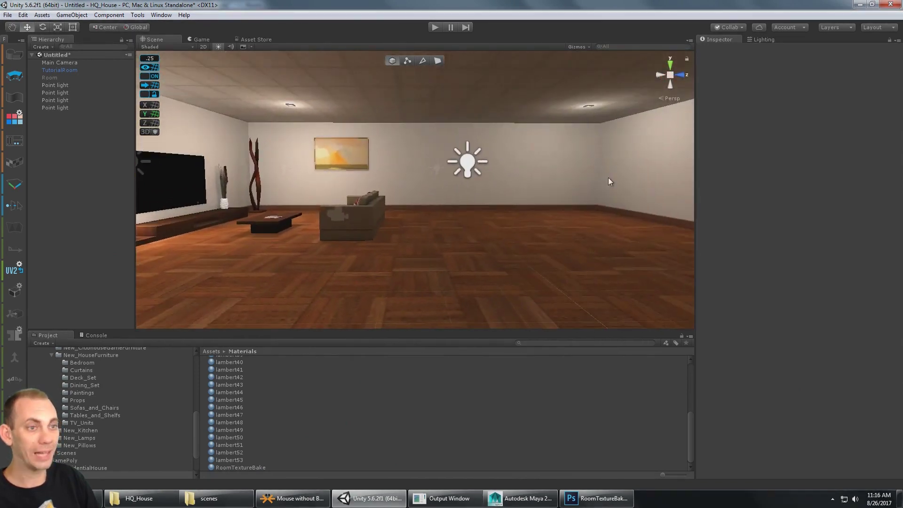
click(71, 85)
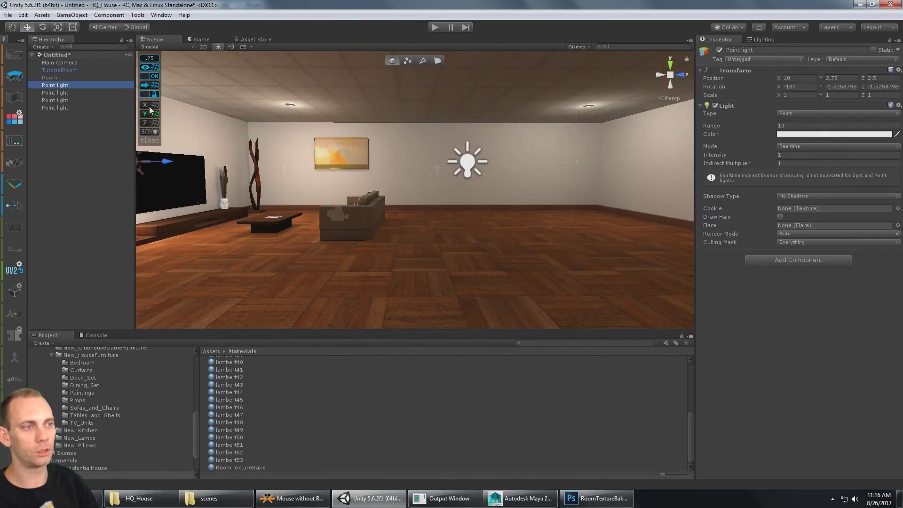
key(shift+Down)
key(shift+Down)
key(shift+Down)
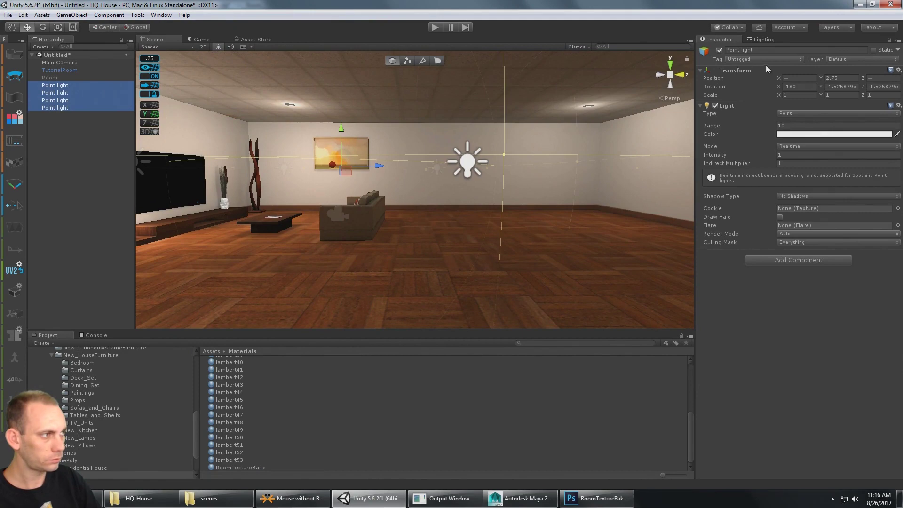
click(720, 50)
Step: Examine the baked lighting on the walls, furniture and lamp from inside the room
scroll(548, 124, down, 3)
scroll(547, 121, down, 3)
alt+drag(476, 145, 434, 160)
key(w)
right_drag(439, 179, 462, 199)
click(381, 177)
key(a)
key(s)
alt+drag(463, 200, 459, 201)
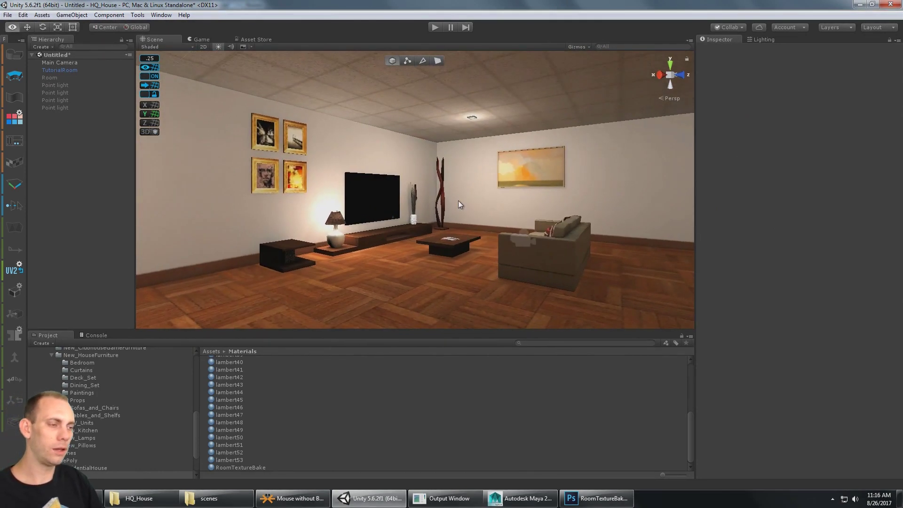
right_drag(592, 116, 583, 141)
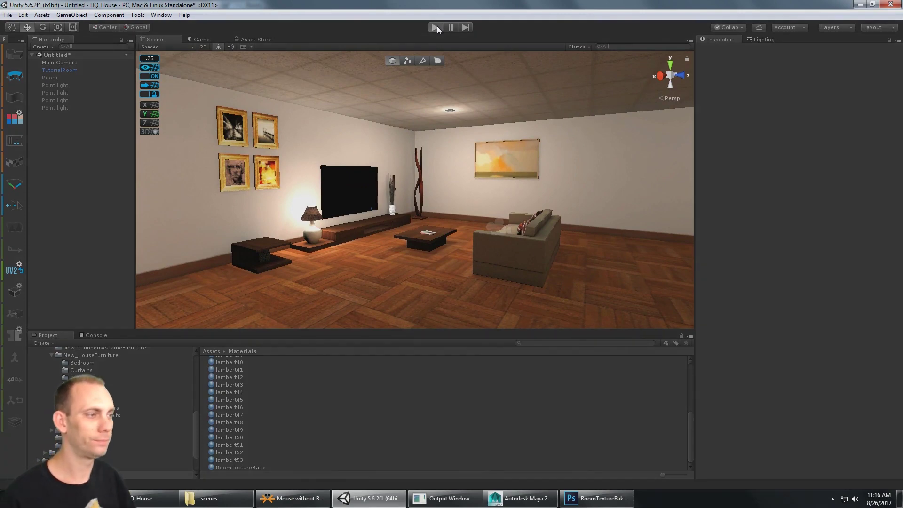
Step: Run the scene briefly to check the camera's view, stop it and focus on the Main Camera
click(436, 26)
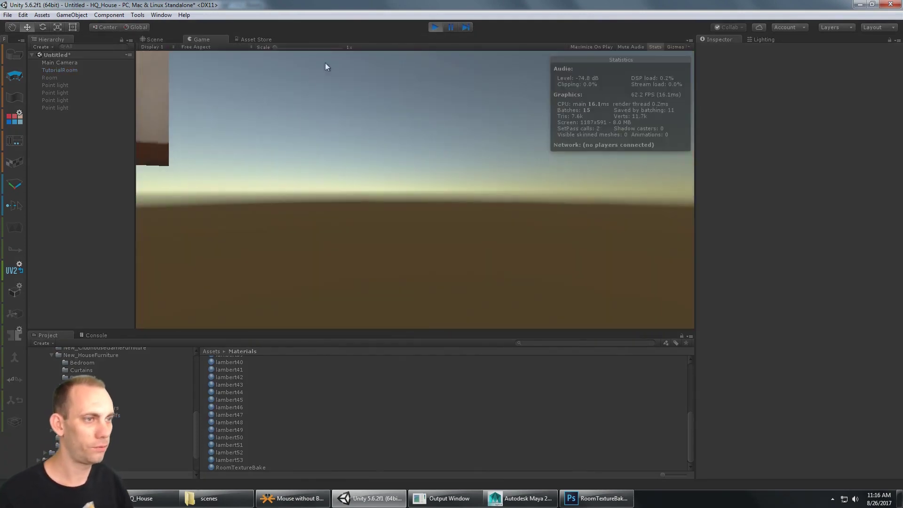
click(437, 29)
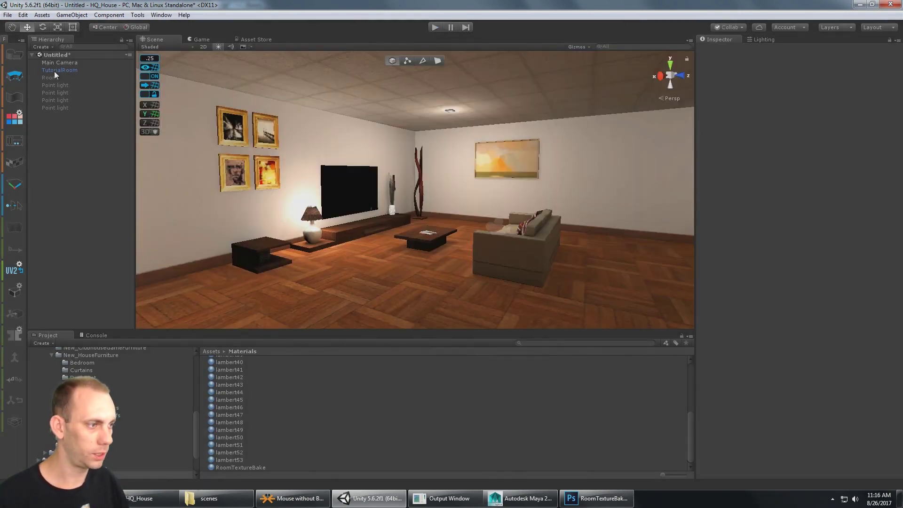
double_click(59, 62)
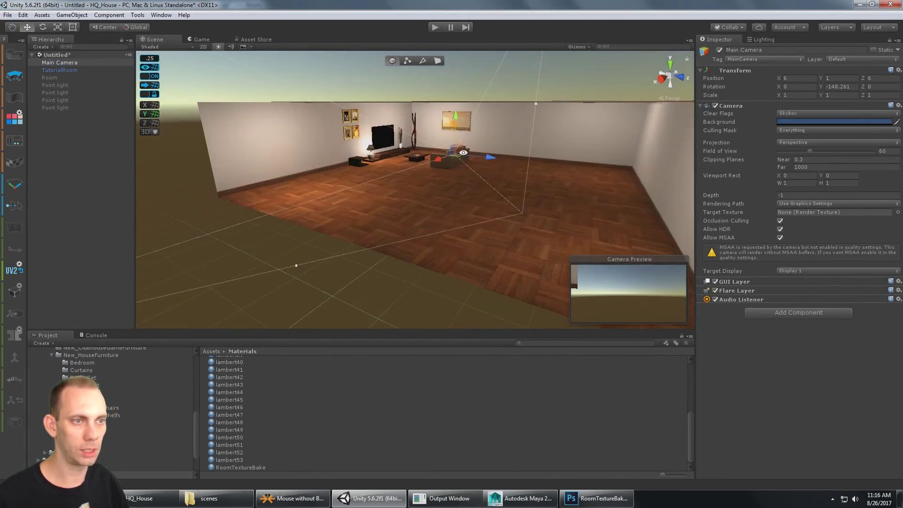
Step: Copy the original Room's Transform values onto TutorialRoom so both rooms share the same position
click(70, 70)
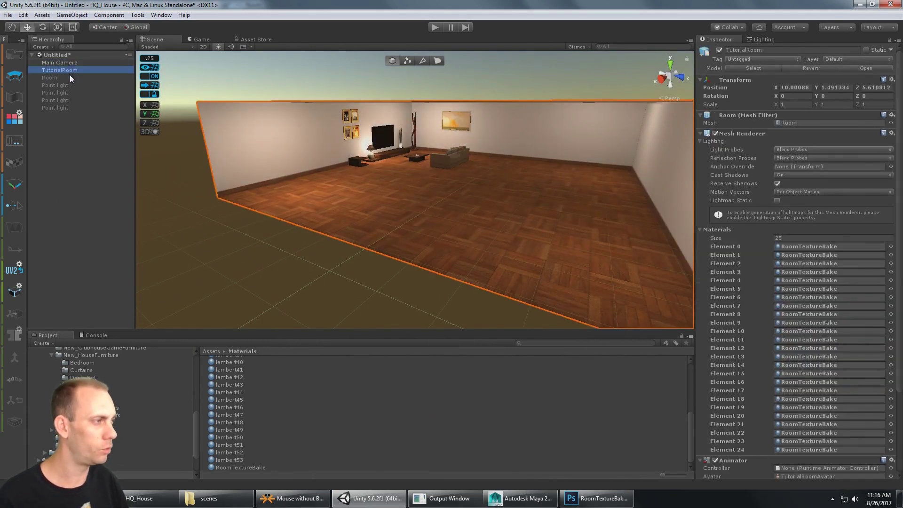
click(69, 78)
click(891, 70)
click(847, 118)
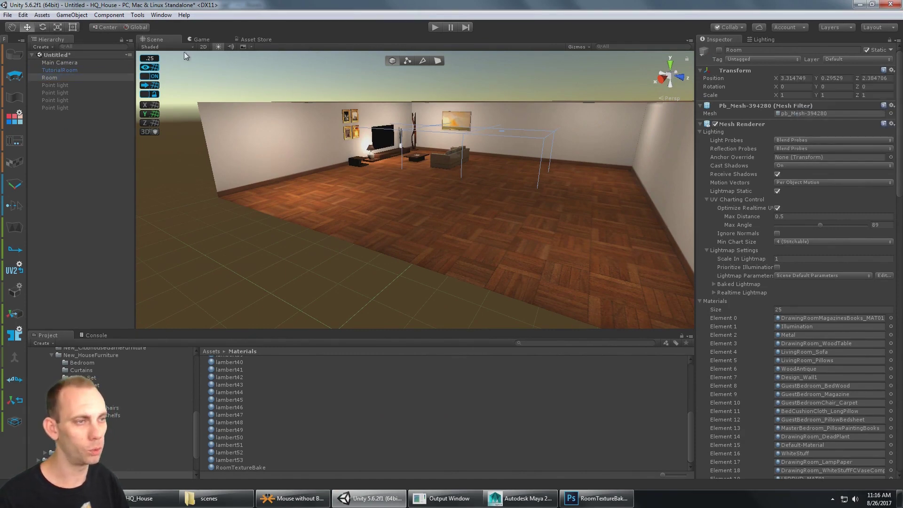
click(90, 71)
click(891, 79)
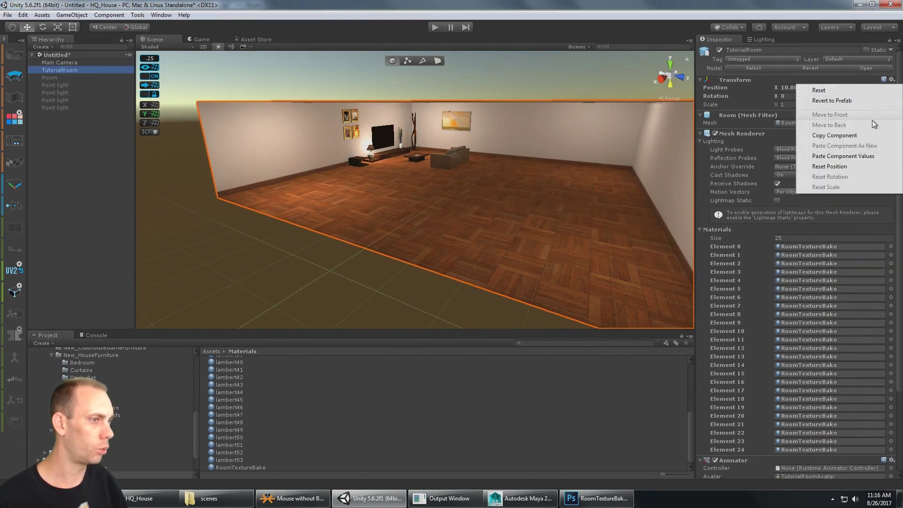
click(863, 157)
Step: Run the scene and swap TutorialRoom for the original Room to compare their appearance and rendering statistics
click(435, 27)
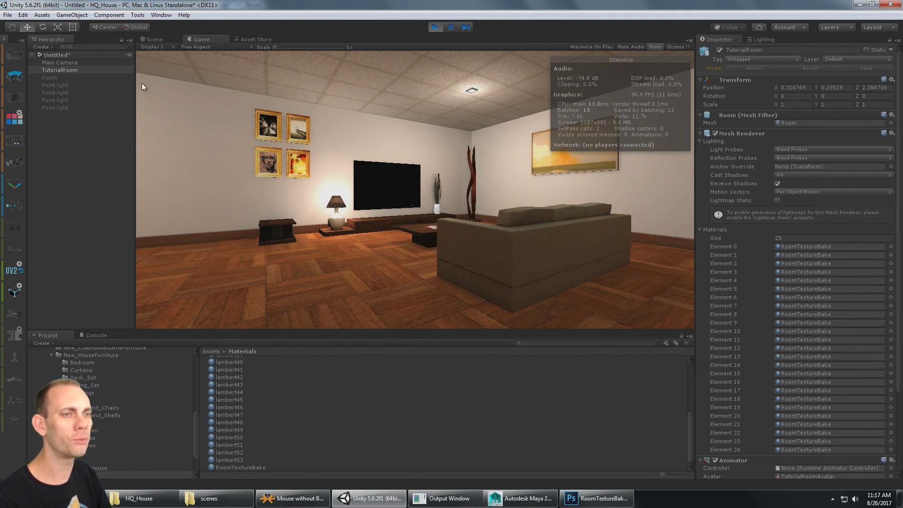
click(719, 50)
click(85, 78)
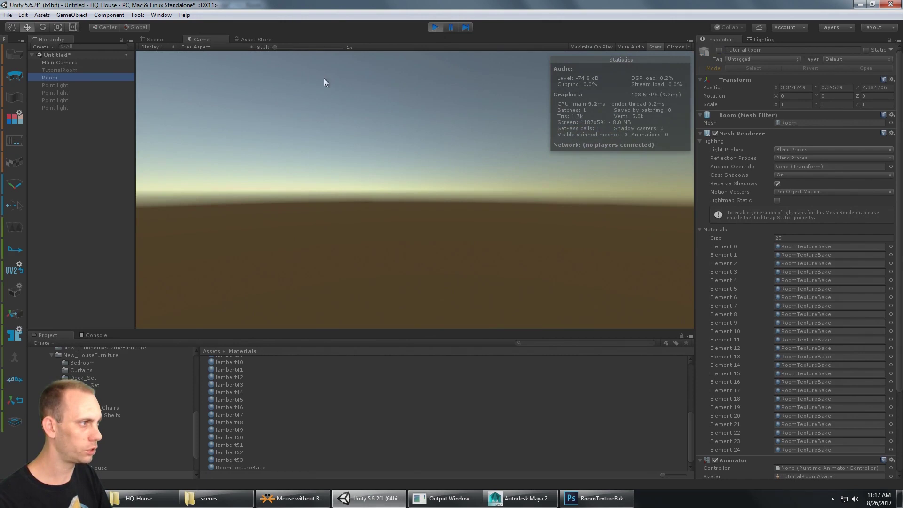
click(719, 50)
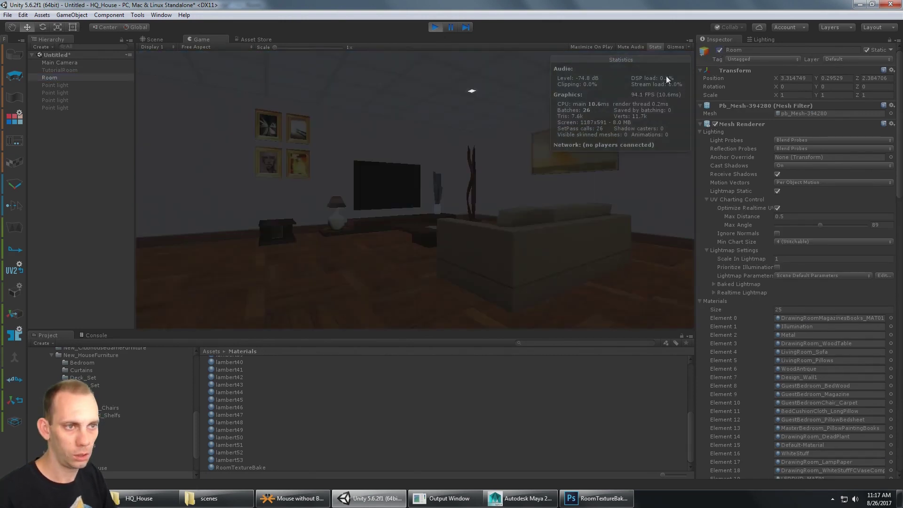
Step: Activate the four point lights to compare the original Room under real-time lighting, and deactivate them again
click(59, 86)
shift+click(69, 108)
click(720, 50)
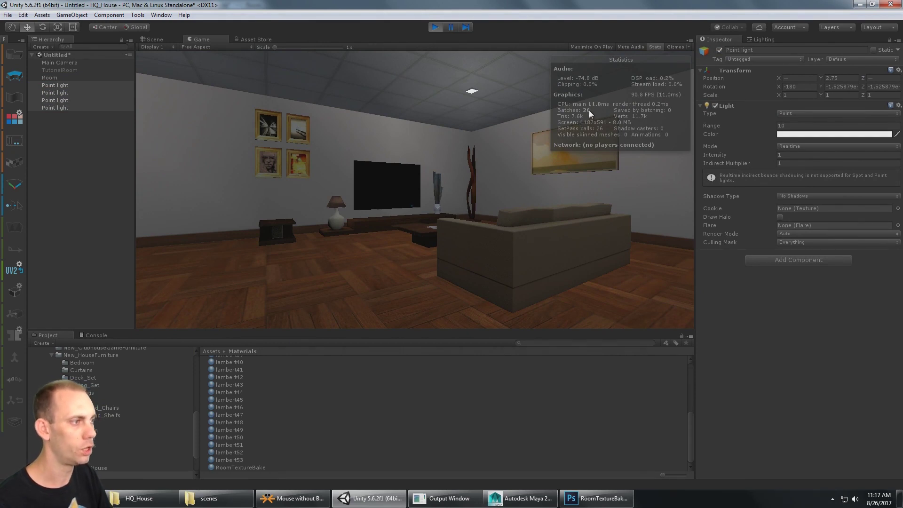
click(719, 50)
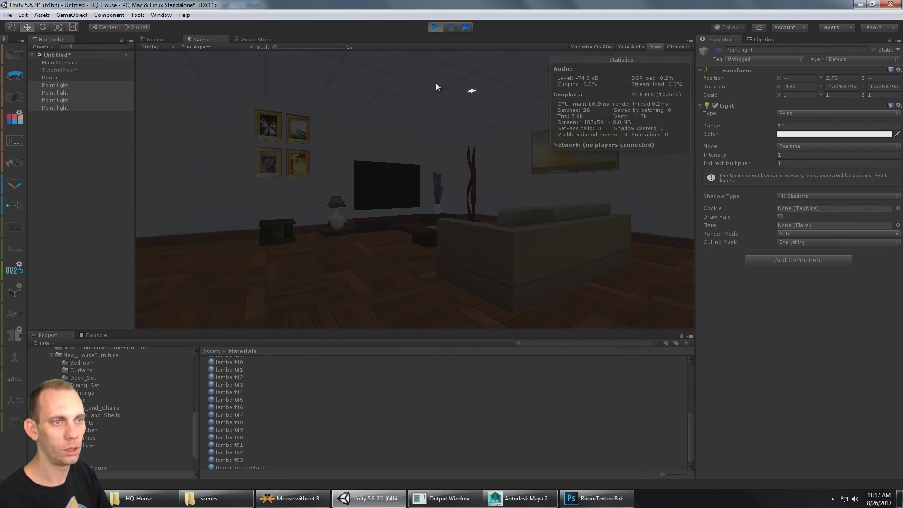
Step: Deactivate the original Room and reactivate TutorialRoom in the running scene
click(49, 77)
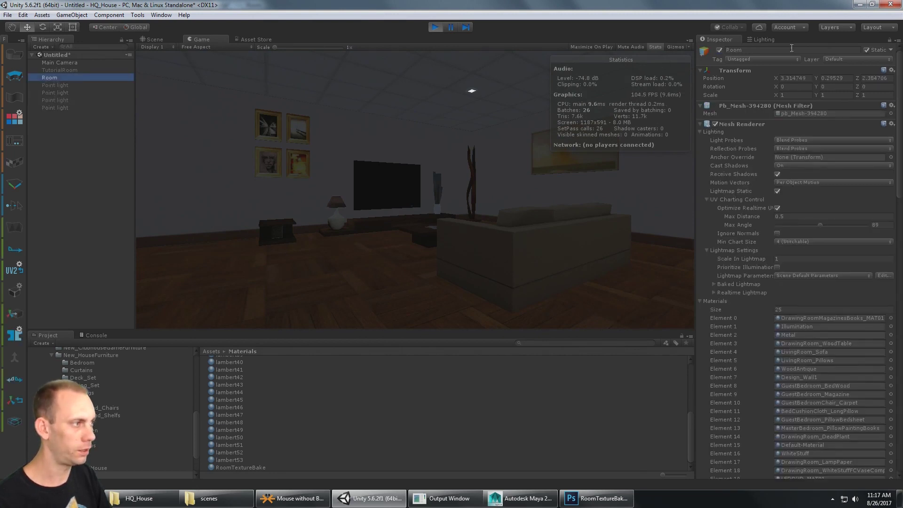
click(720, 50)
click(90, 70)
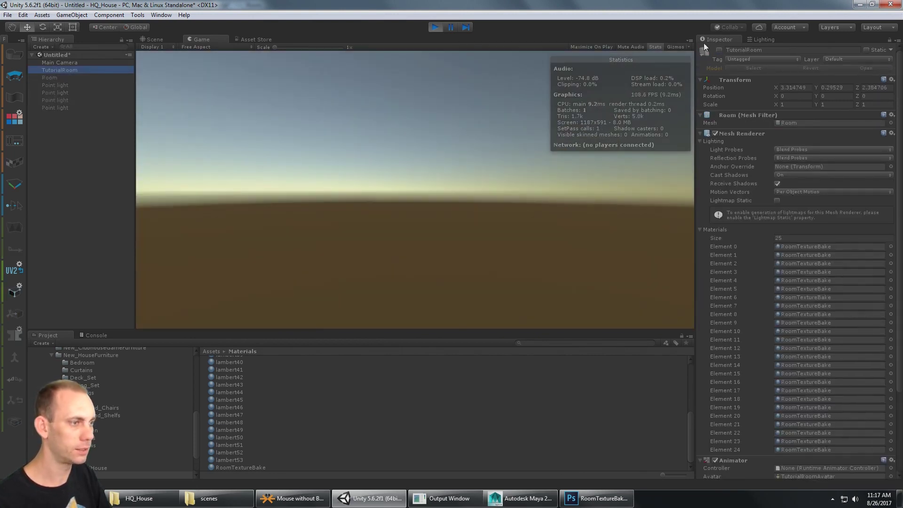
click(719, 50)
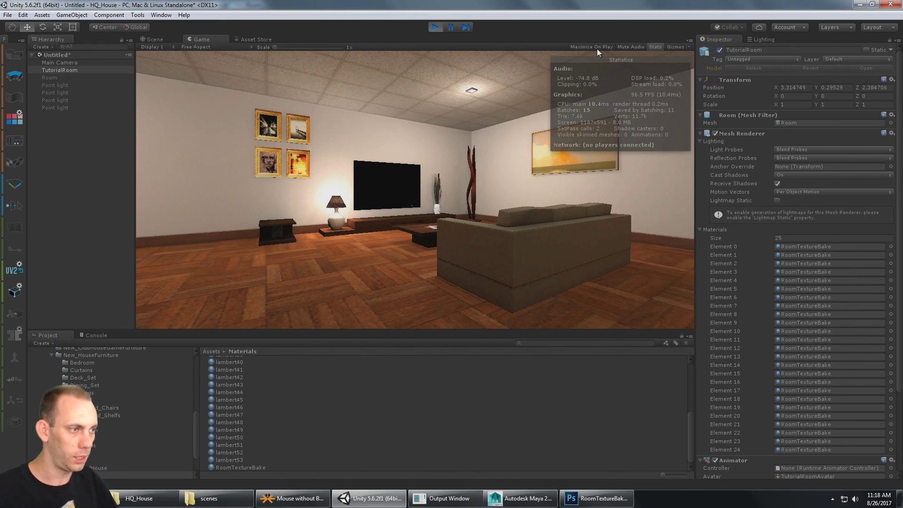
Step: Examine the baked TutorialRoom up close in the Scene view while the scene runs
click(153, 39)
click(201, 39)
click(153, 40)
alt+drag(494, 141, 484, 175)
scroll(525, 170, up, 5)
scroll(524, 171, up, 3)
scroll(488, 170, up, 4)
middle_drag(487, 171, 519, 239)
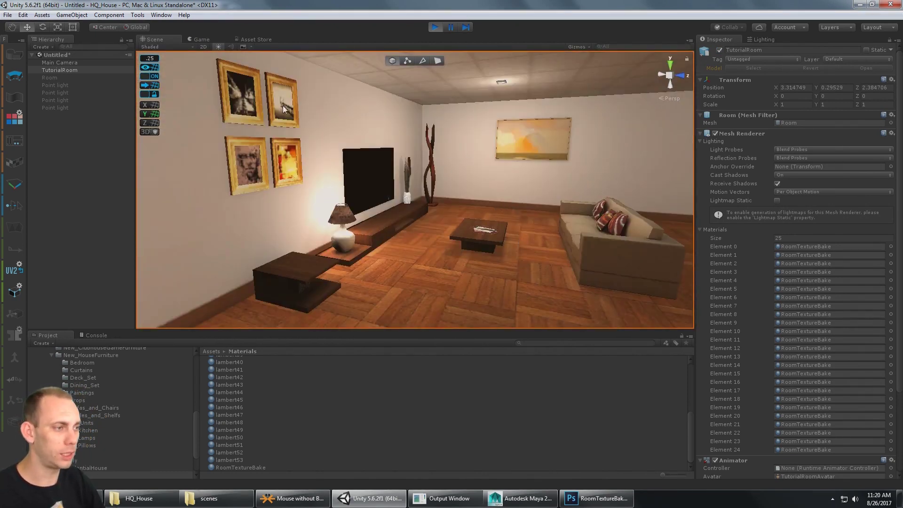
Step: Switch to Maya and inspect the Room mesh's UV layout over the baked texture in the UV Texture Editor
click(519, 498)
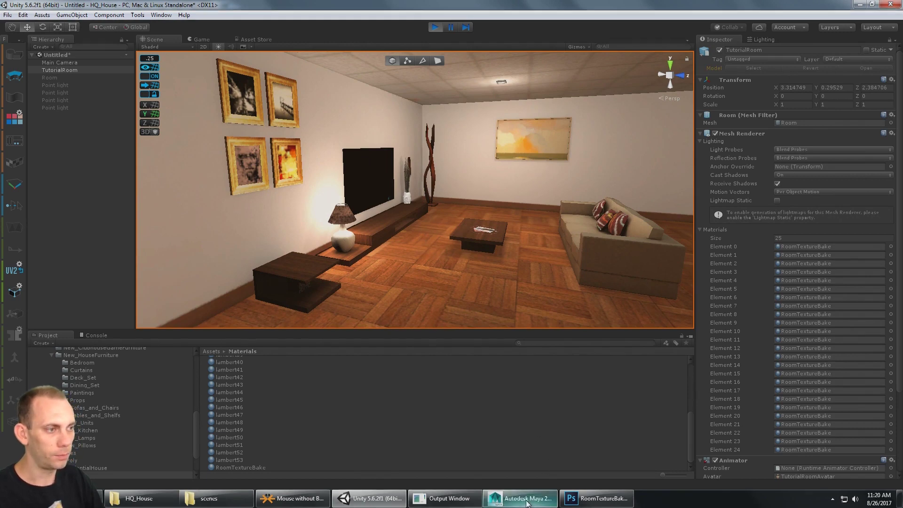
alt+drag(359, 175, 371, 167)
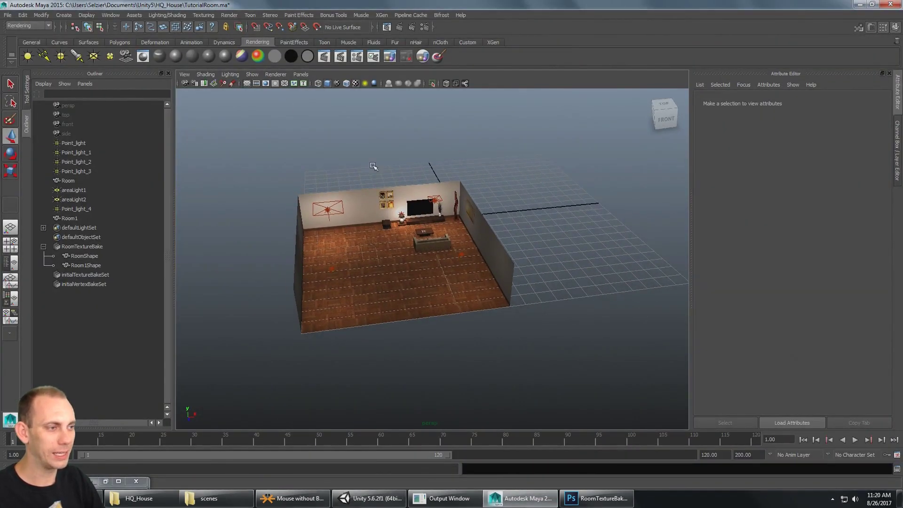
alt+drag(397, 200, 483, 225)
scroll(439, 191, up, 4)
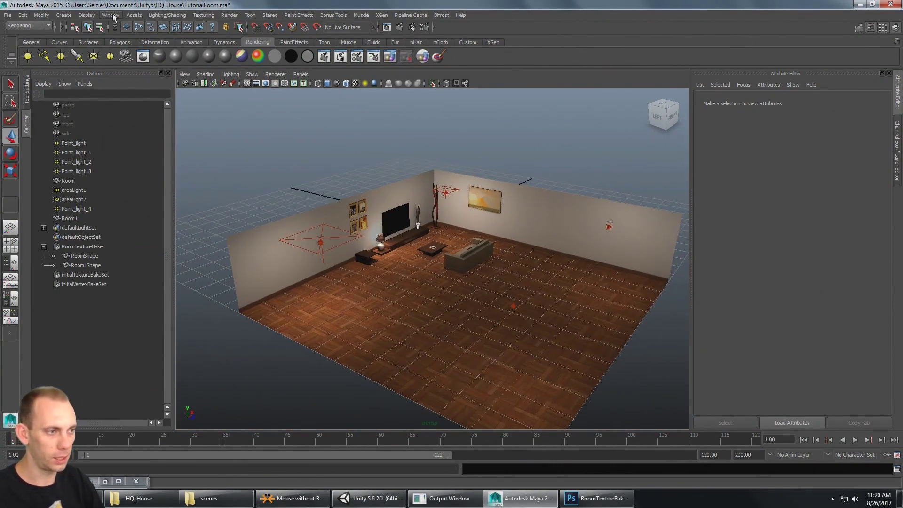
click(392, 251)
click(110, 15)
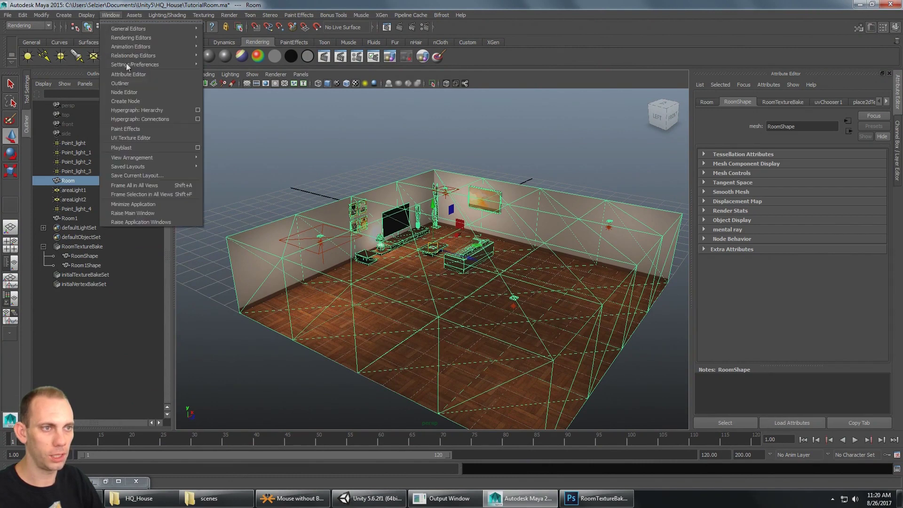
click(146, 138)
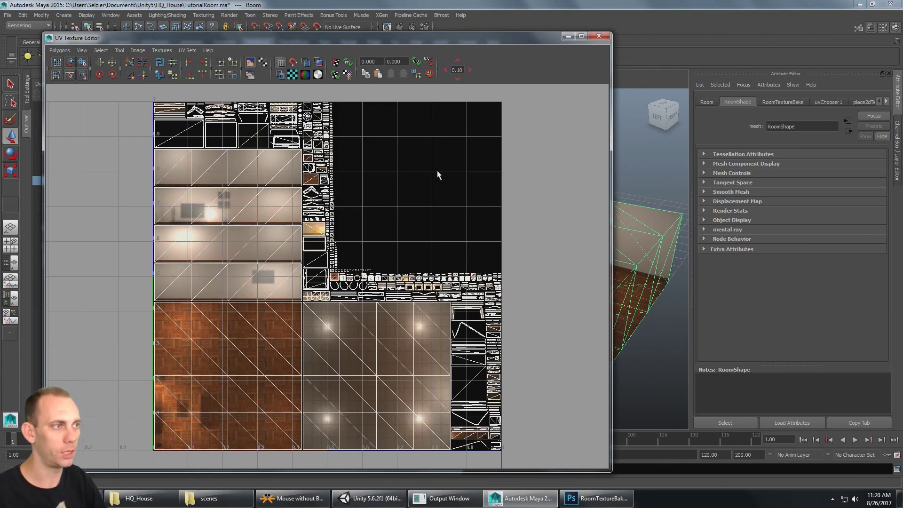
mouse_move(491, 38)
mouse_down()
mouse_move(428, 405)
mouse_move(475, 242)
mouse_move(486, 262)
mouse_move(516, 86)
mouse_move(486, 28)
mouse_up()
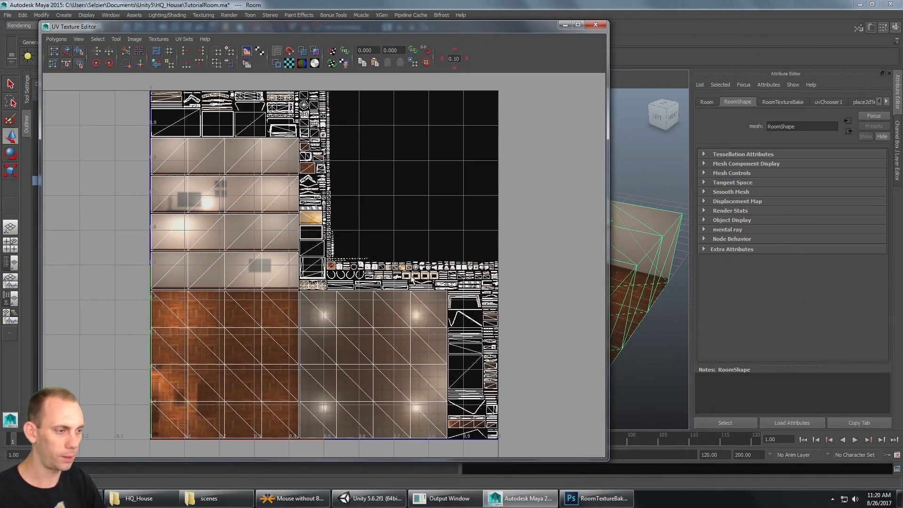
Step: Switch back to Unity and examine the whole TutorialRoom model from outside
click(374, 498)
scroll(460, 182, down, 5)
alt+drag(507, 190, 476, 186)
scroll(491, 186, down, 2)
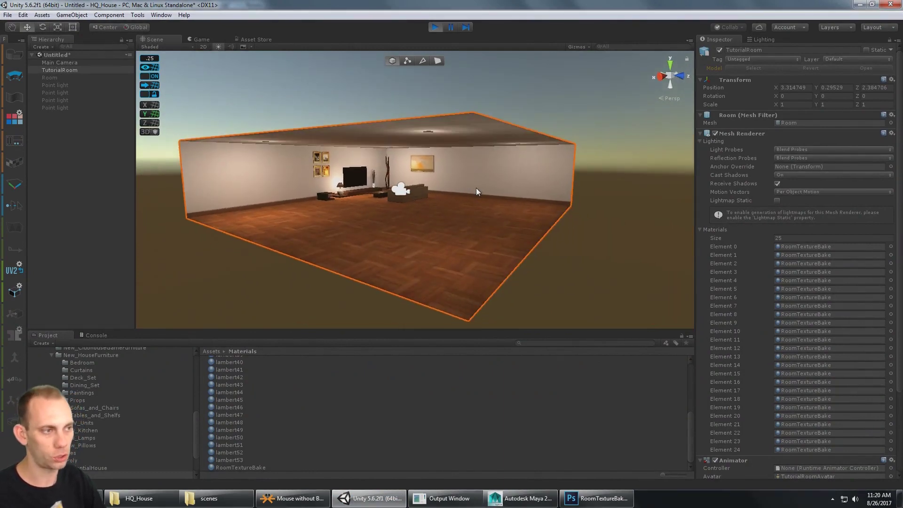
scroll(414, 171, up, 6)
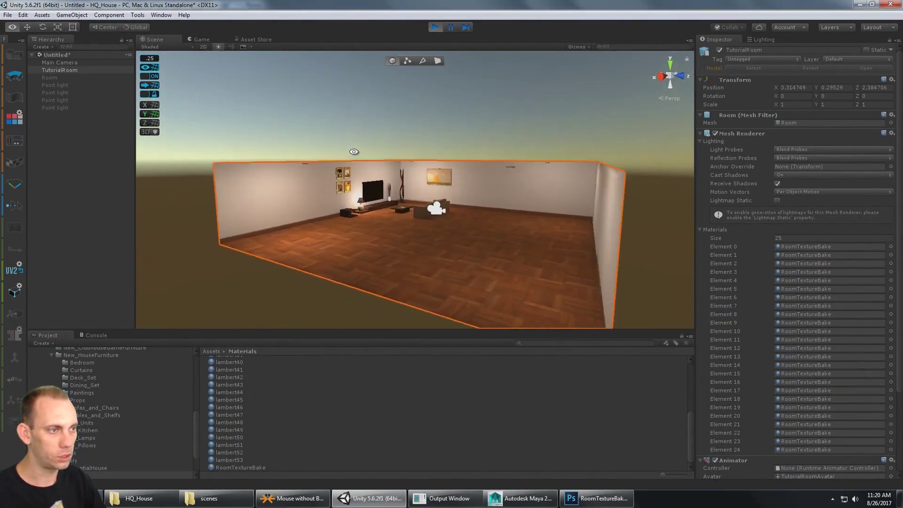
scroll(314, 165, down, 5)
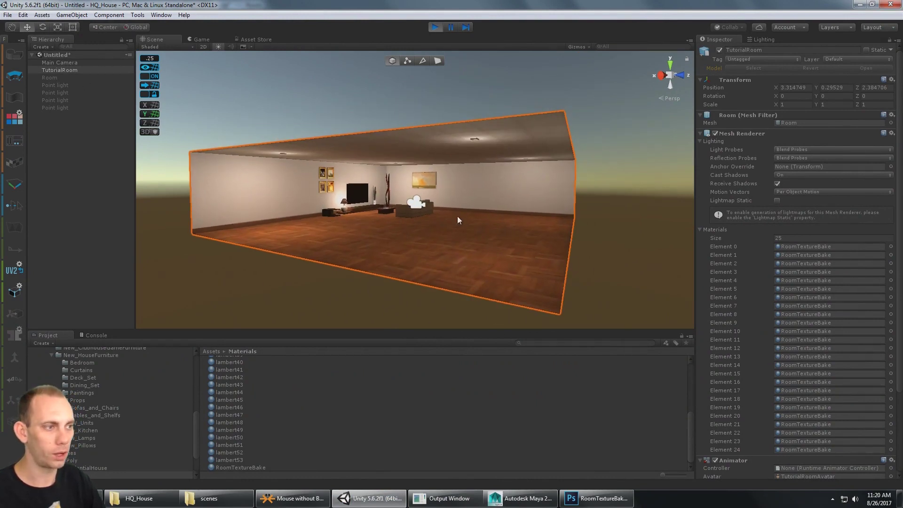
Step: Examine the baked TutorialRoom's interior in the Scene view and switch to Photoshop to view the RoomTextureBake.tif texture
scroll(467, 211, up, 5)
mouse_move(390, 193)
alt+mouse_down()
mouse_move(425, 203)
mouse_move(382, 201)
alt+mouse_up()
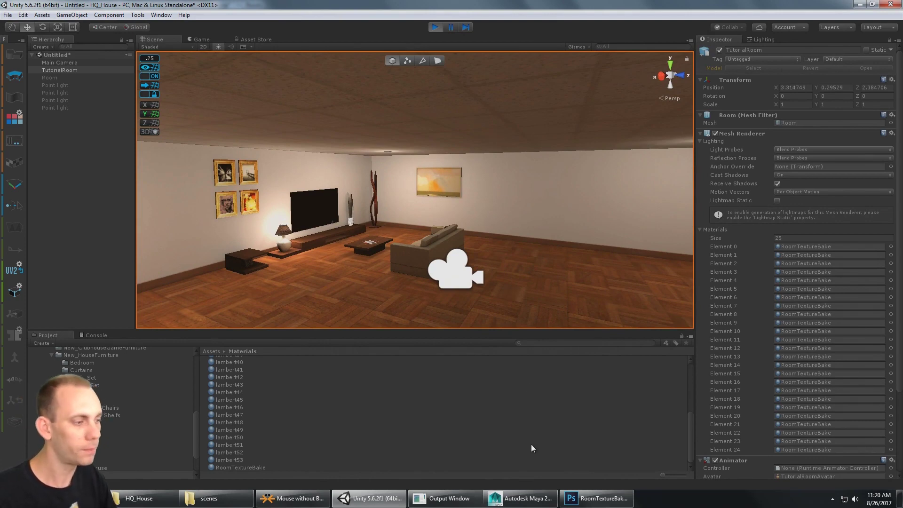
click(596, 498)
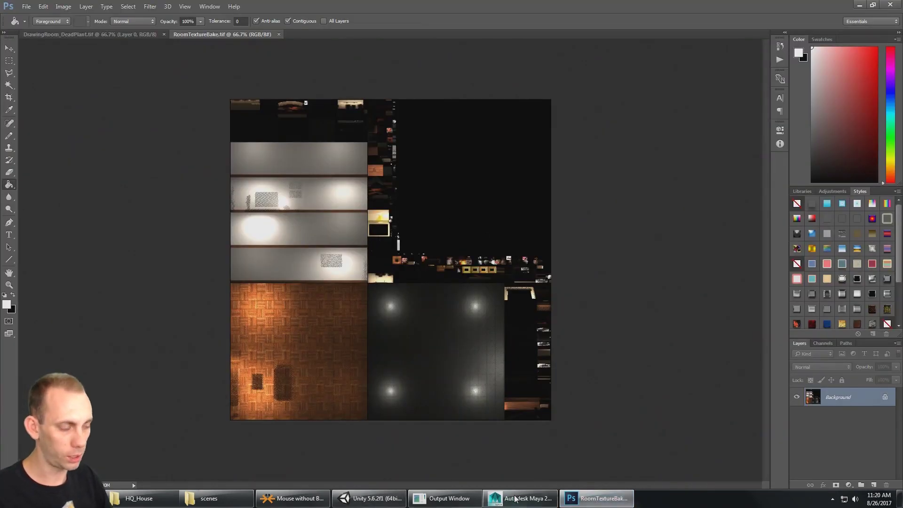
Step: Switch to Maya, inspect the Room mesh's UV shells over the baked texture, and minimize the UV Texture Editor
click(515, 499)
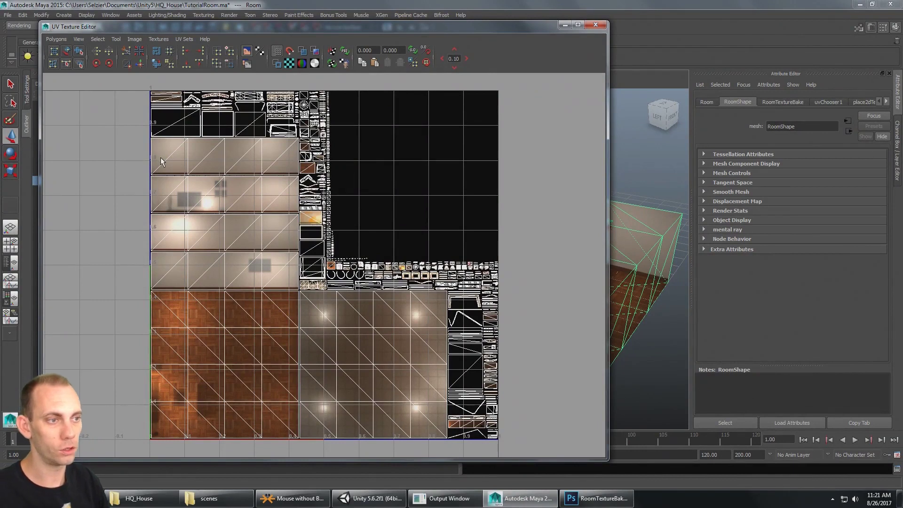
drag(135, 148, 385, 382)
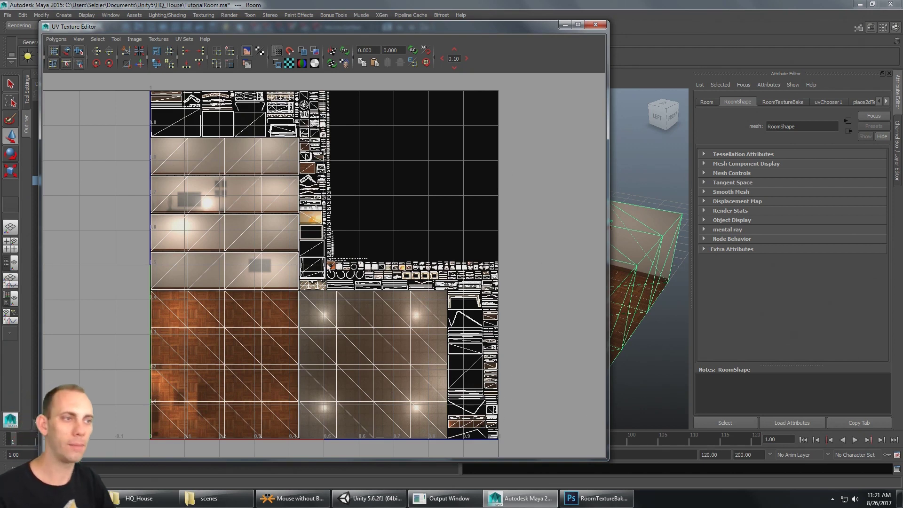
drag(148, 85, 333, 289)
drag(334, 249, 433, 293)
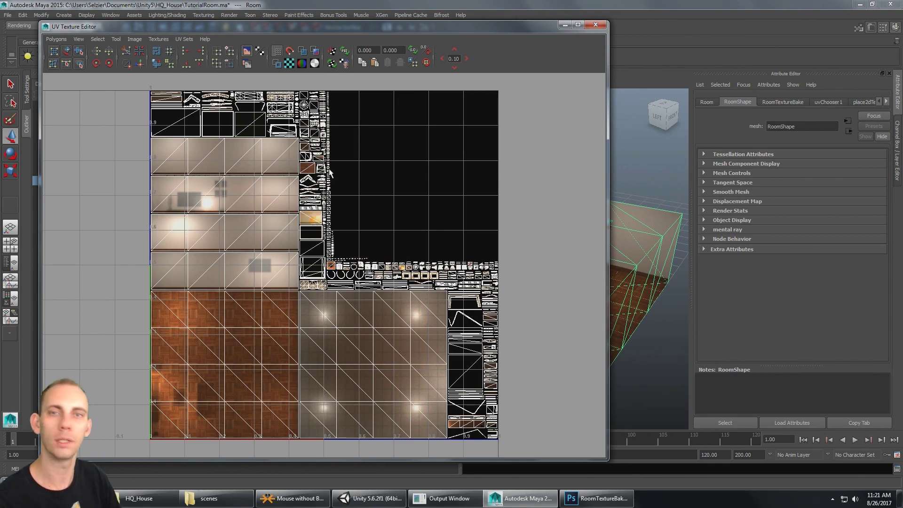
click(564, 26)
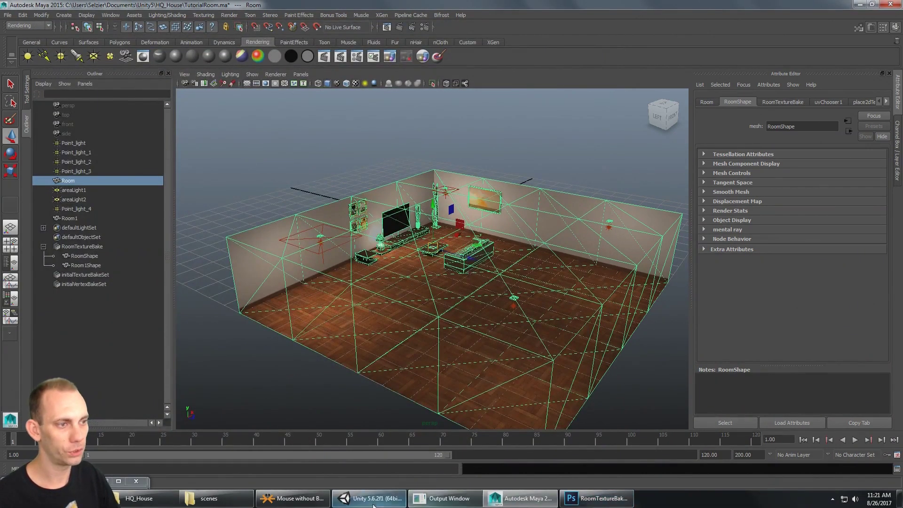
Step: Switch back to Unity, examine the baked TutorialRoom's interior in the Scene view, and display the Game view with its rendering statistics
click(374, 501)
scroll(383, 194, up, 3)
drag(382, 194, 326, 207)
drag(288, 254, 251, 200)
scroll(367, 208, down, 8)
middle_drag(418, 204, 446, 196)
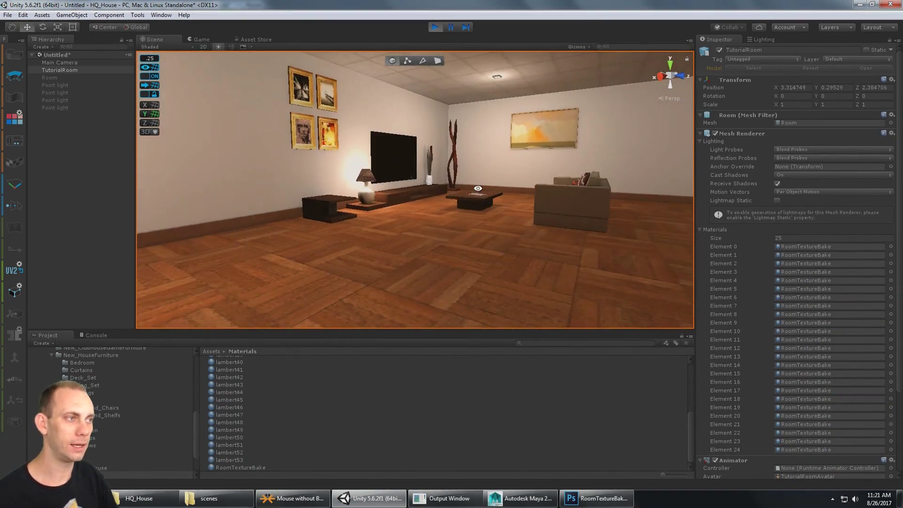
alt+drag(477, 188, 456, 200)
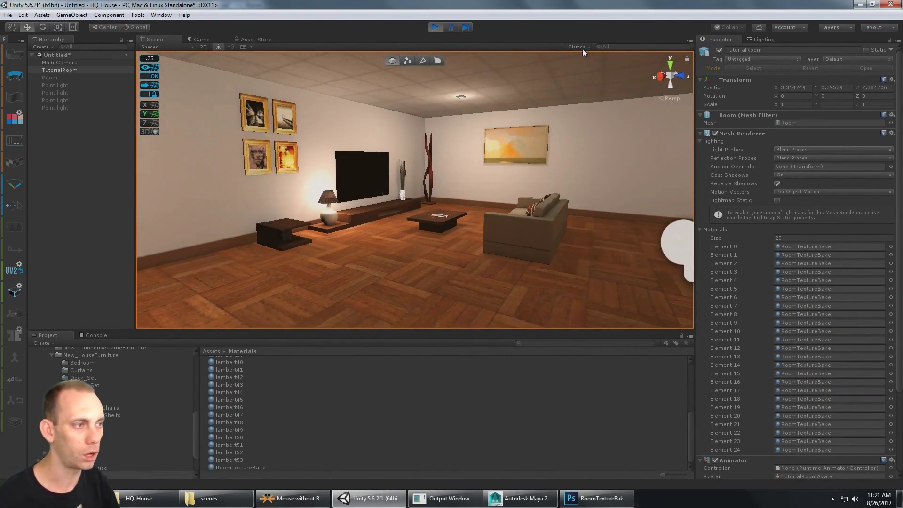
click(203, 40)
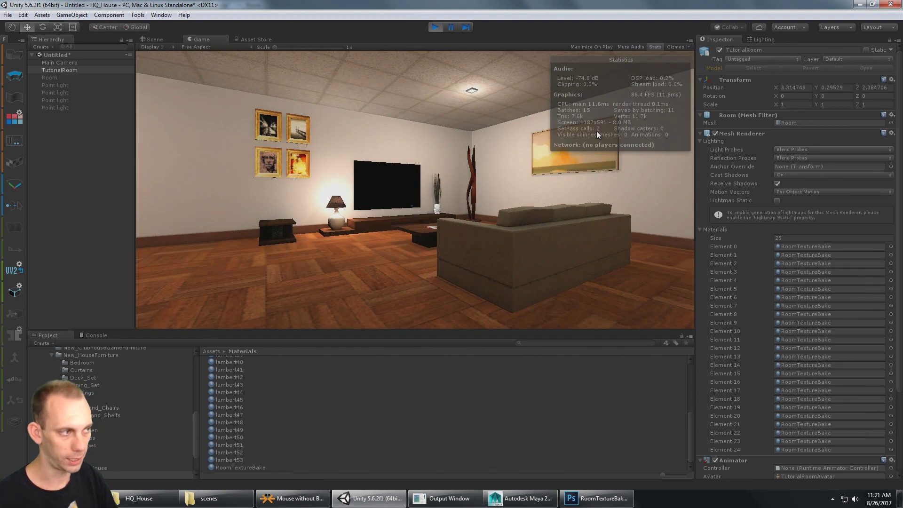